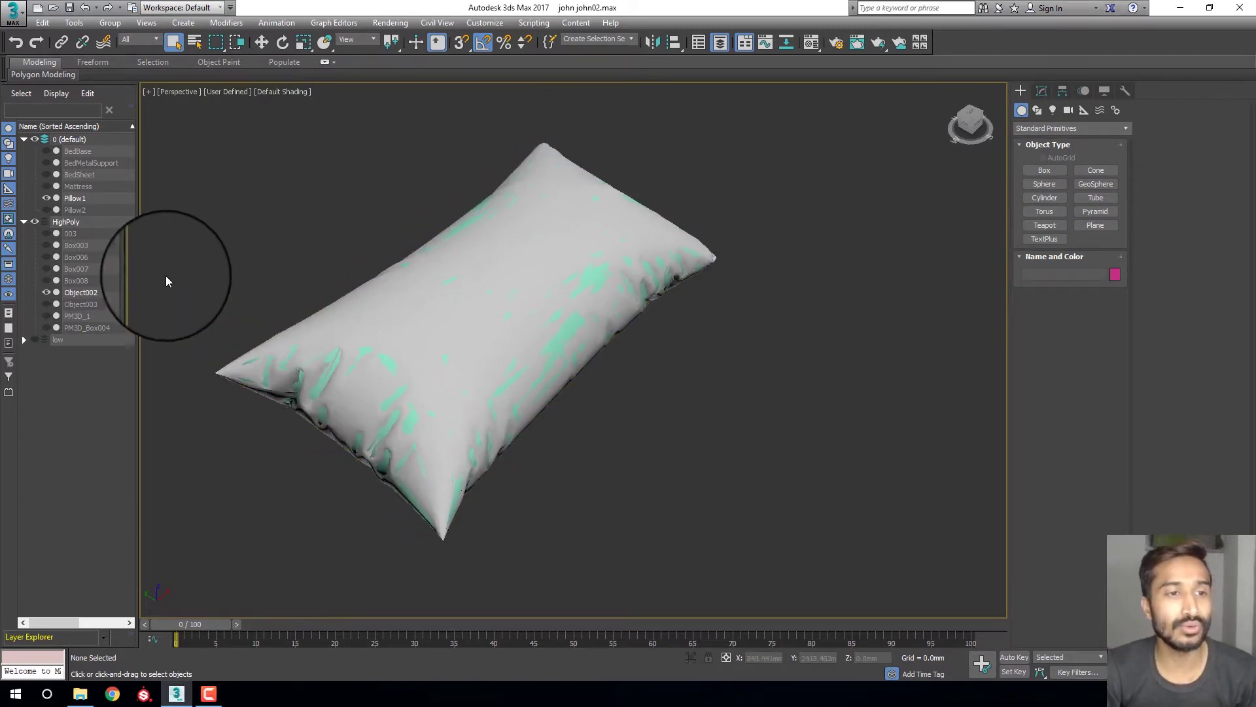
Select the low-poly Pillow1 and turn on edged faces with F4.
{"action": "left_click", "coordinate": [75, 198]}
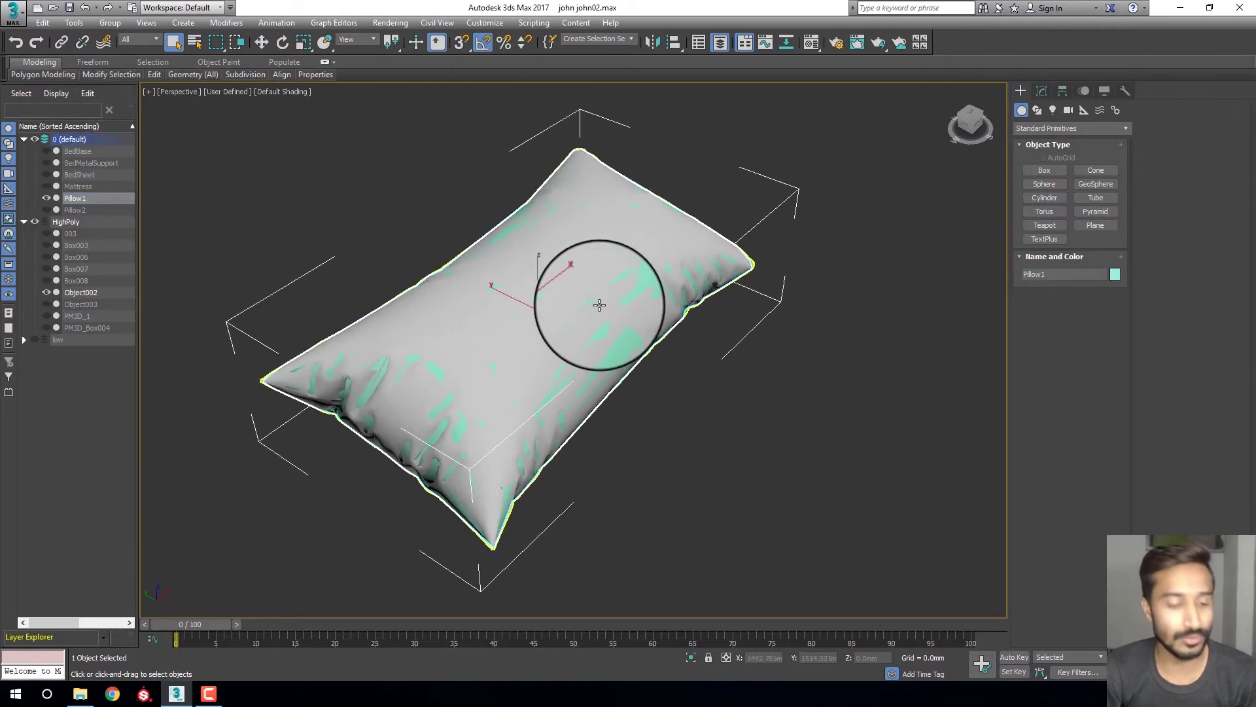
{"action": "key", "text": "F4"}
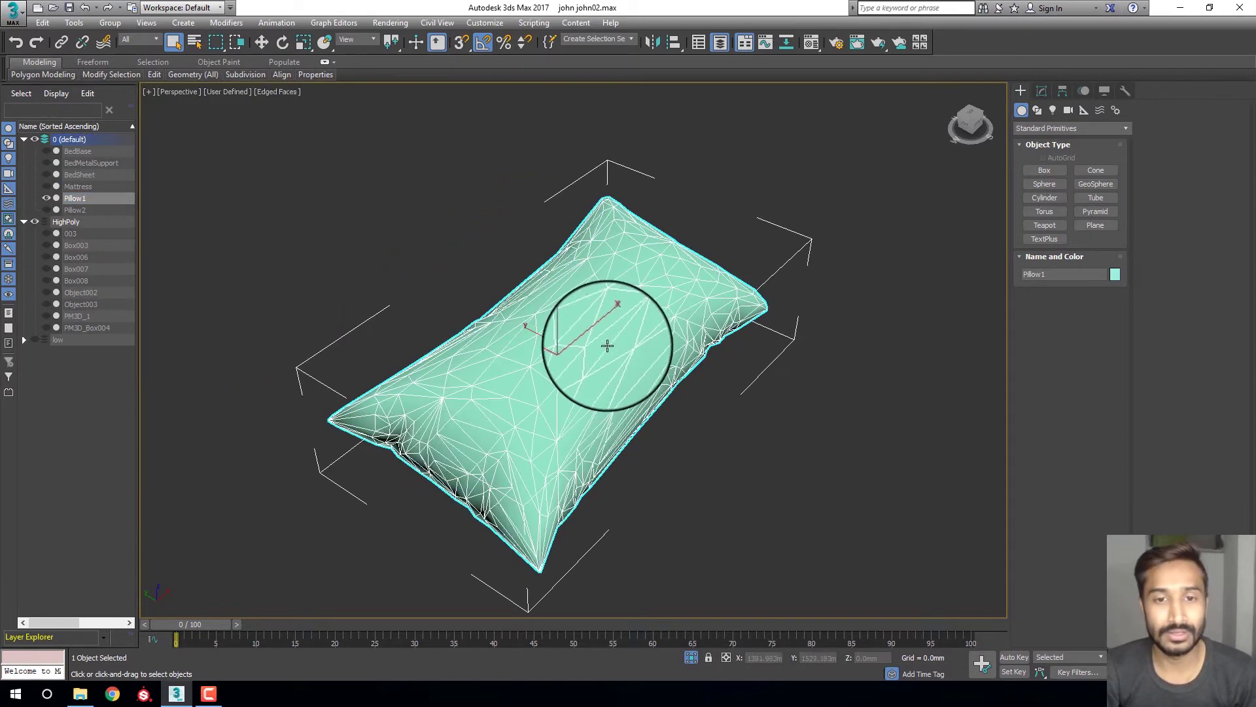
{"action": "scroll", "coordinate": [724, 341], "scroll_direction": "up", "scroll_amount": 5}
{"action": "scroll", "coordinate": [724, 343], "scroll_direction": "down", "scroll_amount": 2}
{"action": "scroll", "coordinate": [752, 186], "scroll_direction": "down", "scroll_amount": 2}
{"action": "scroll", "coordinate": [692, 255], "scroll_direction": "down", "scroll_amount": 4}
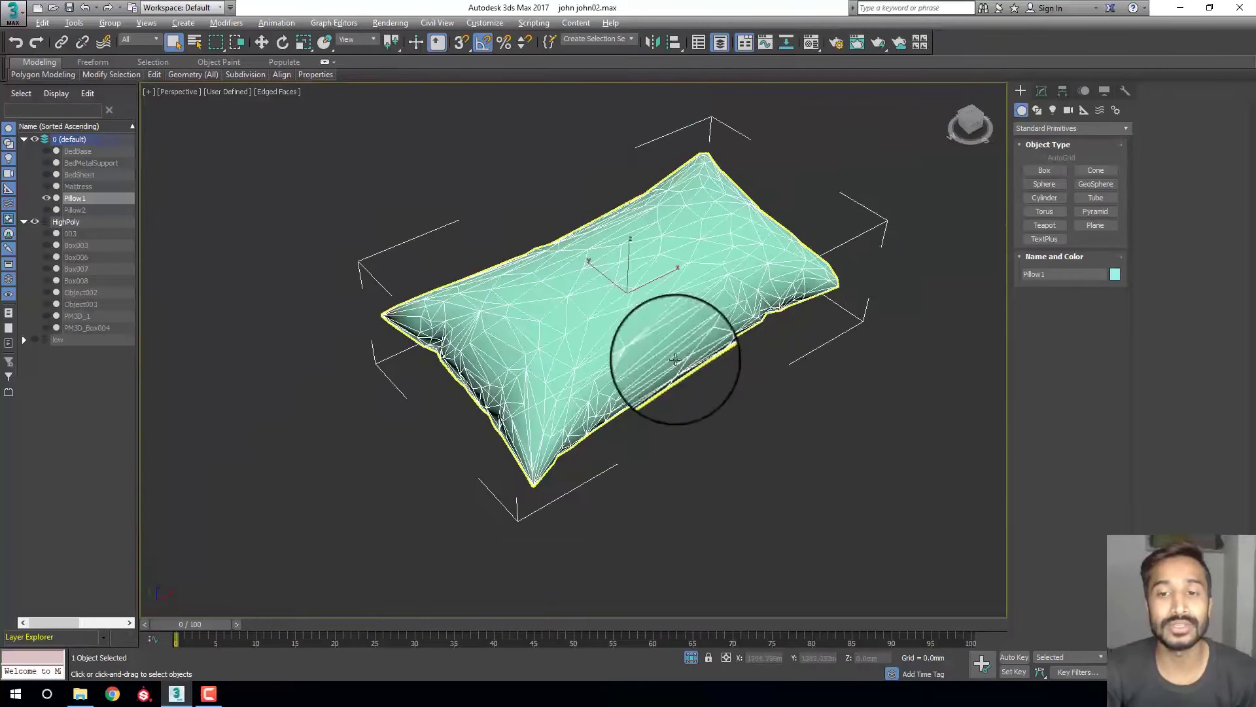
{"action": "mouse_move", "coordinate": [674, 364]}
{"action": "middle_mouse_down", "text": "alt"}
{"action": "mouse_move", "coordinate": [658, 271]}
{"action": "mouse_move", "coordinate": [656, 317]}
{"action": "middle_mouse_up", "text": "alt"}
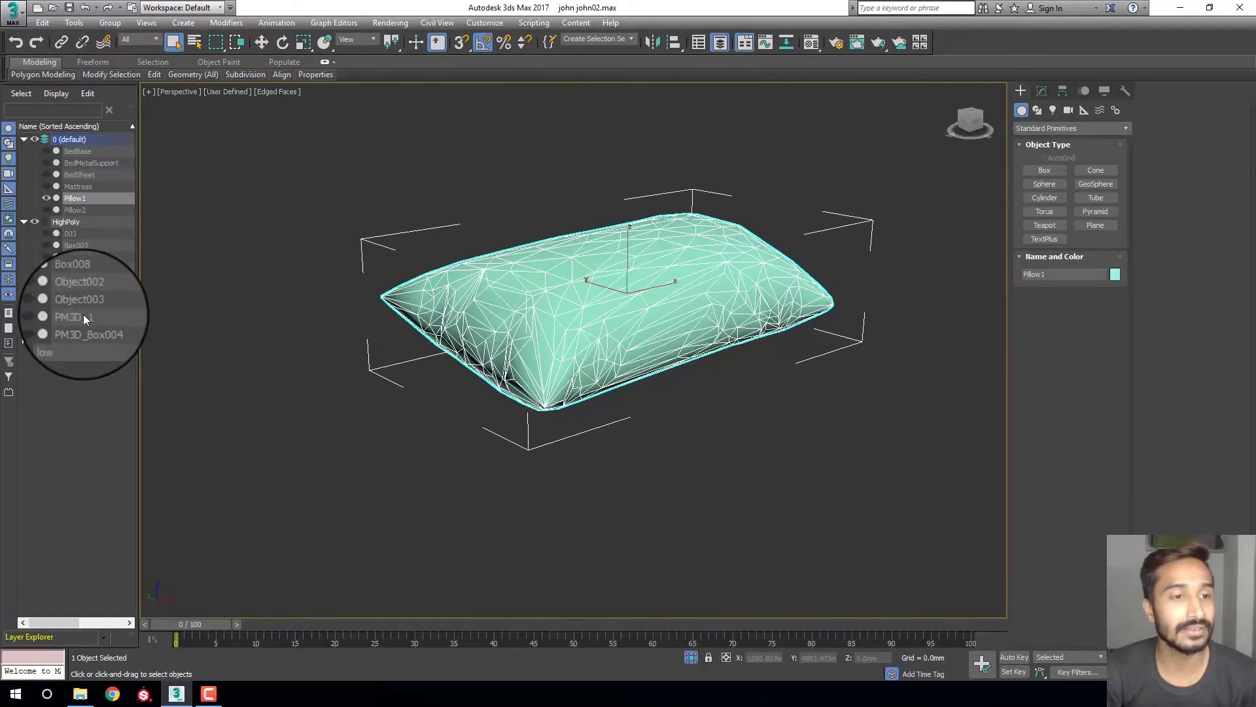
Hide Pillow1 and select the high-poly Object002 to inspect it.
{"action": "right_click", "coordinate": [560, 291]}
{"action": "left_click", "coordinate": [592, 205]}
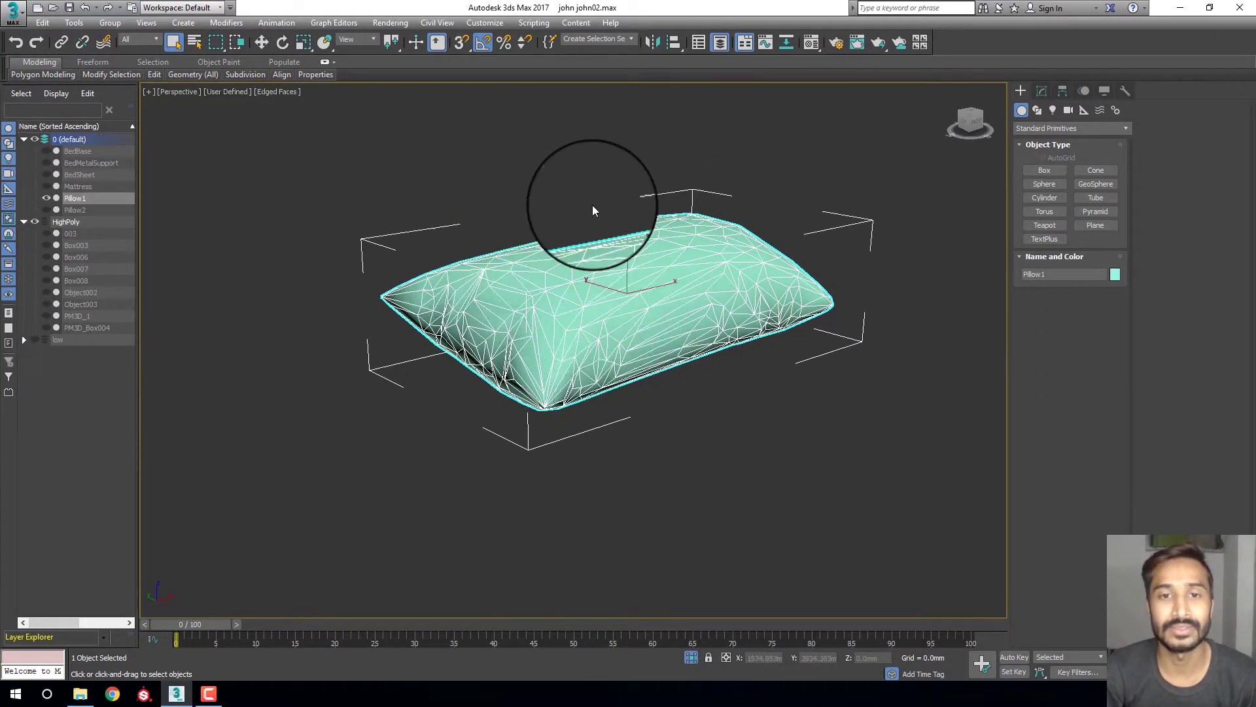
{"action": "left_click", "coordinate": [76, 291]}
{"action": "mouse_move", "coordinate": [533, 281]}
{"action": "middle_mouse_down", "text": "alt"}
{"action": "mouse_move", "coordinate": [597, 304]}
{"action": "mouse_move", "coordinate": [596, 242]}
{"action": "middle_mouse_up", "text": "alt"}
{"action": "scroll", "coordinate": [597, 242], "scroll_direction": "up", "scroll_amount": 5}
{"action": "scroll", "coordinate": [675, 344], "scroll_direction": "up", "scroll_amount": 3}
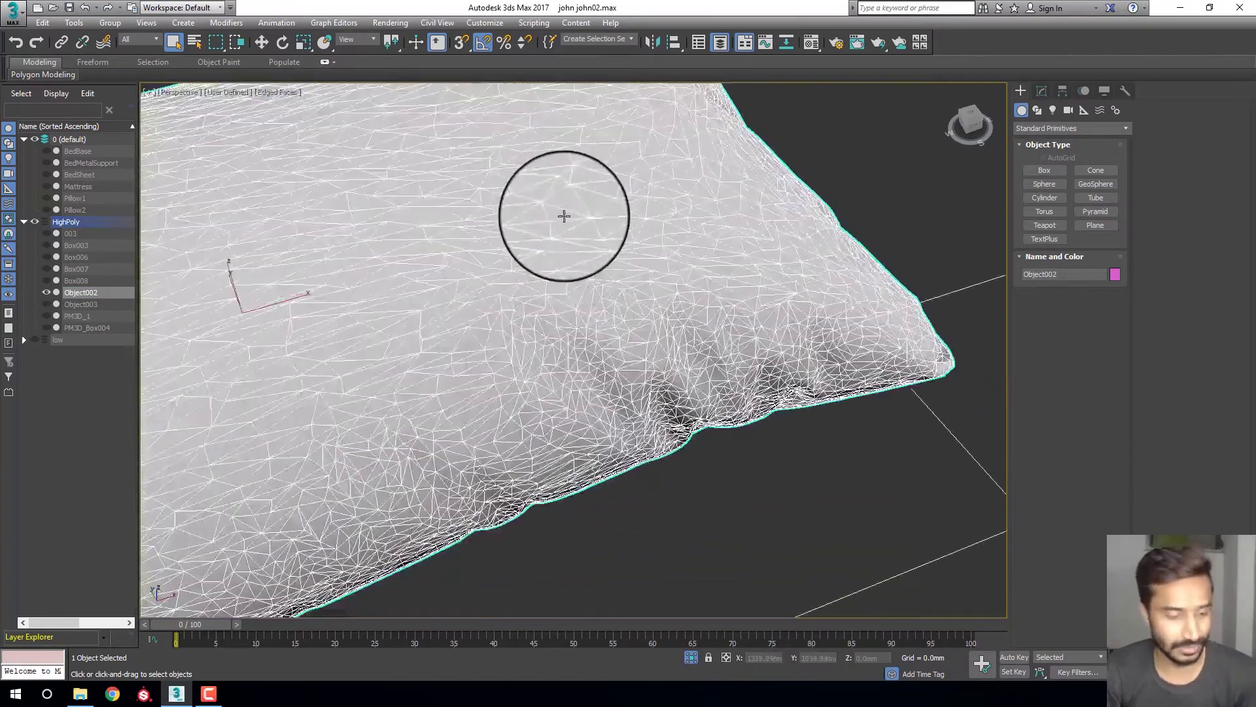
{"action": "scroll", "coordinate": [563, 216], "scroll_direction": "up", "scroll_amount": 3}
{"action": "scroll", "coordinate": [736, 244], "scroll_direction": "down", "scroll_amount": 5}
{"action": "scroll", "coordinate": [864, 124], "scroll_direction": "down", "scroll_amount": 5}
Unhide Pillow1 from the Layer Explorer and select it where it overlaps Object002.
{"action": "middle_click_drag", "start_coordinate": [780, 331], "coordinate": [650, 283], "text": "alt"}
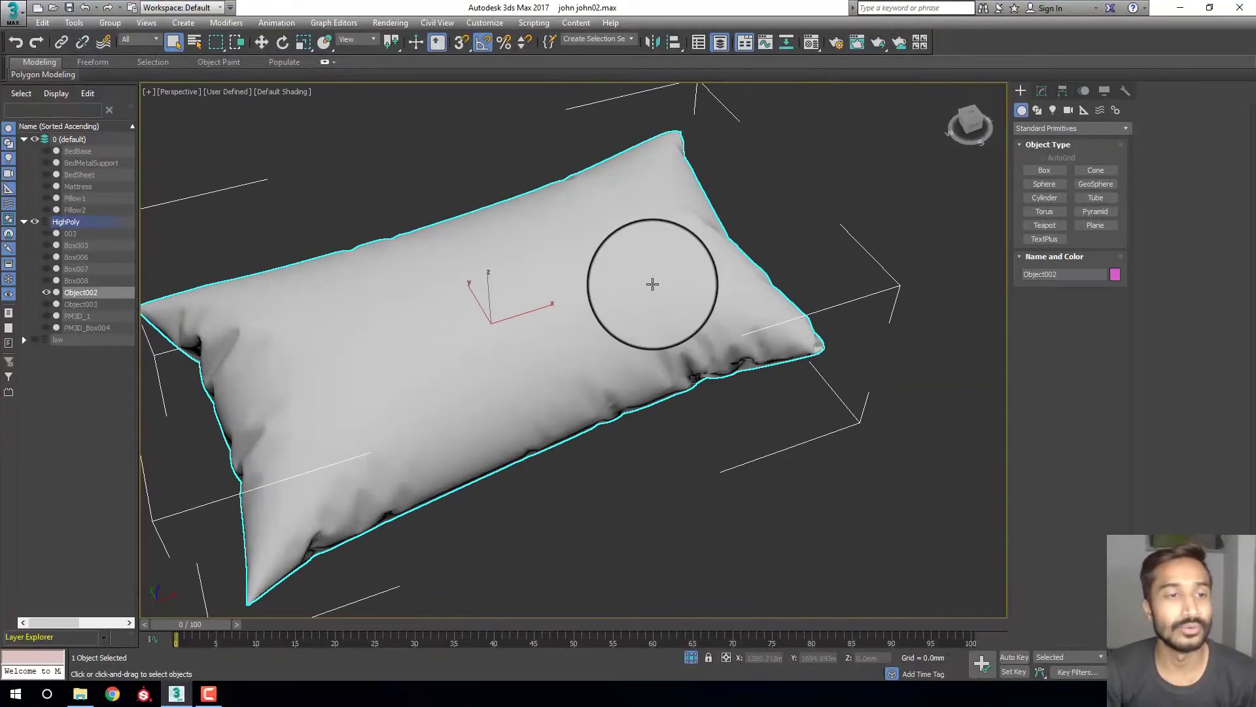
{"action": "left_click", "coordinate": [45, 197]}
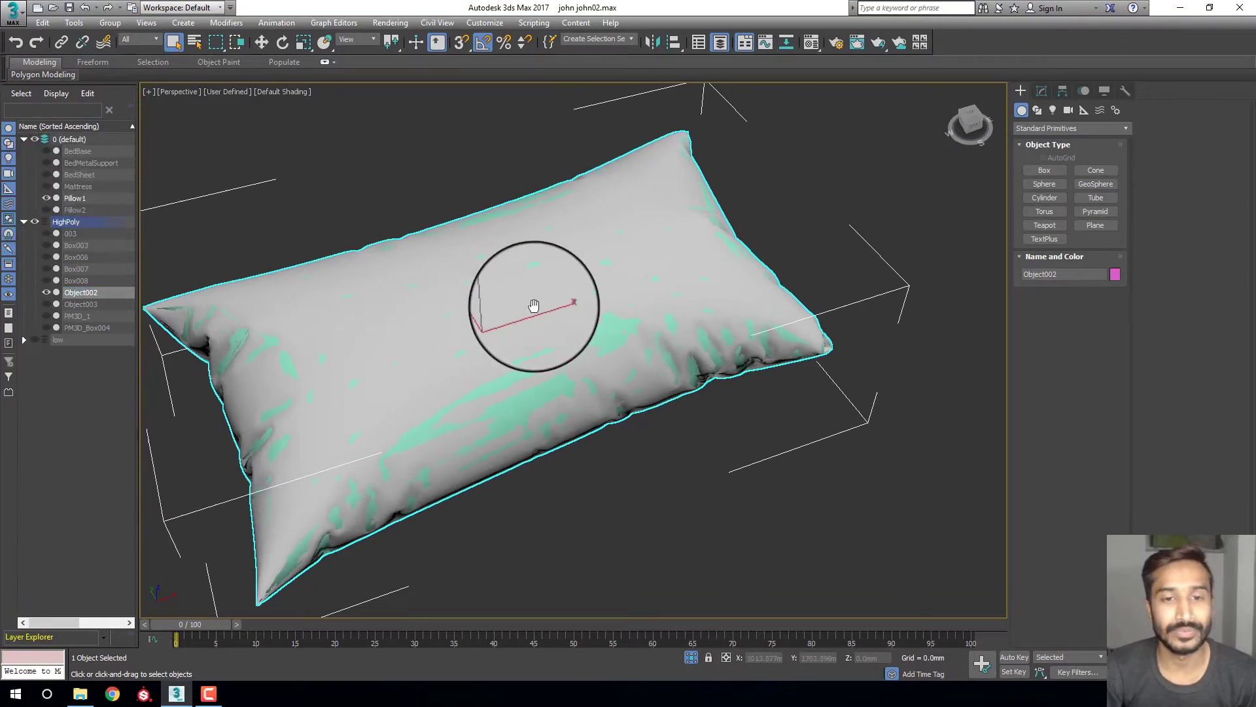
{"action": "mouse_move", "coordinate": [533, 304]}
{"action": "middle_mouse_down"}
{"action": "mouse_move", "coordinate": [836, 335]}
{"action": "mouse_move", "coordinate": [630, 310]}
{"action": "middle_mouse_up"}
{"action": "left_click", "coordinate": [676, 324]}
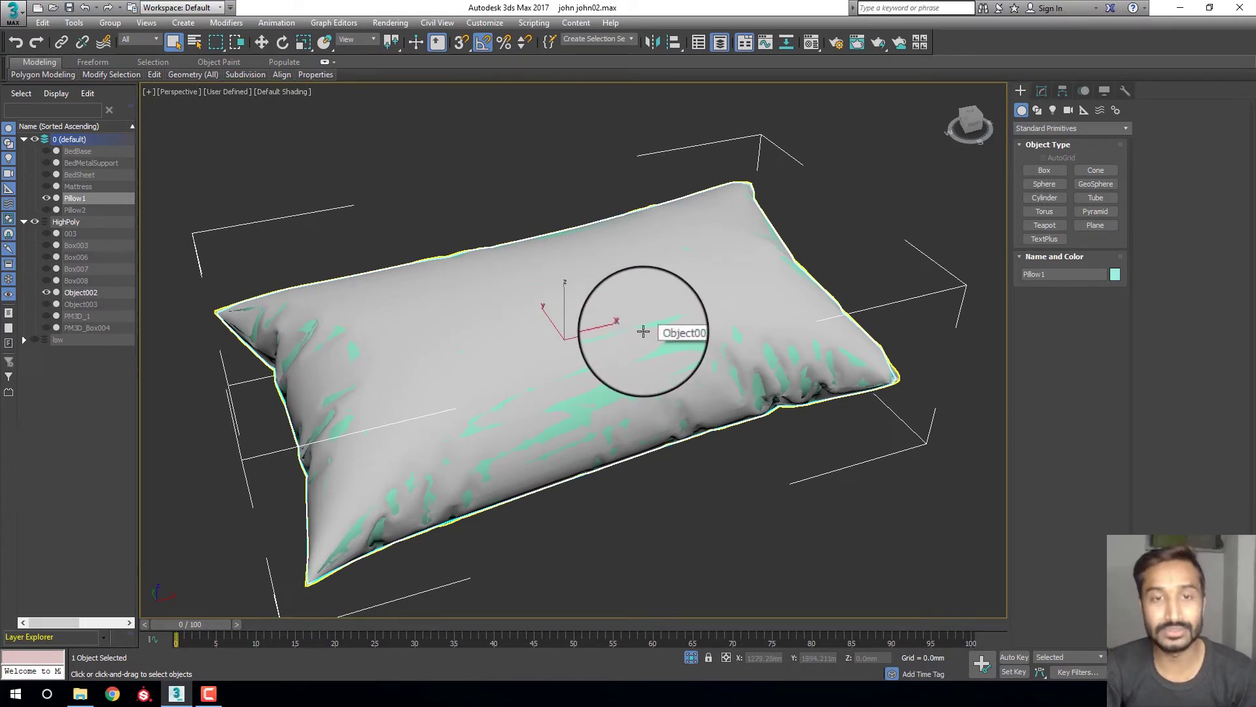
Open Render To Texture with the 0 key, close it, then bring up the Rendering menu.
{"action": "key", "text": "0"}
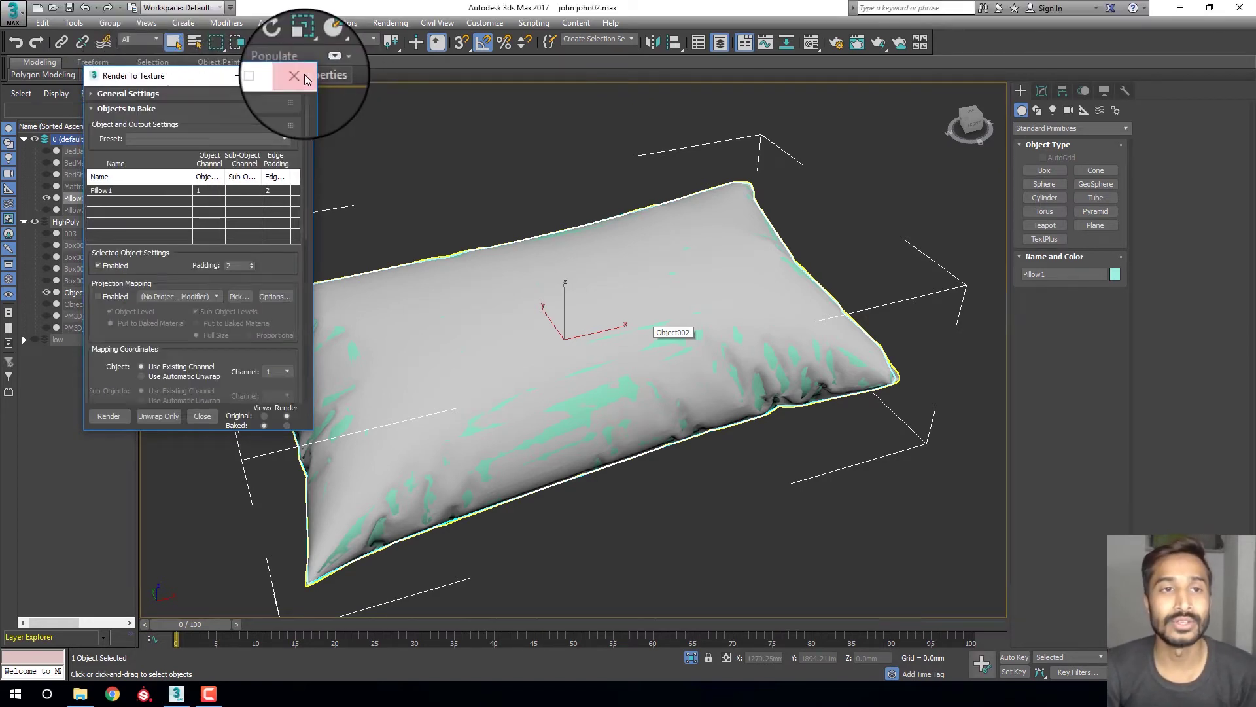
{"action": "left_click", "coordinate": [299, 76]}
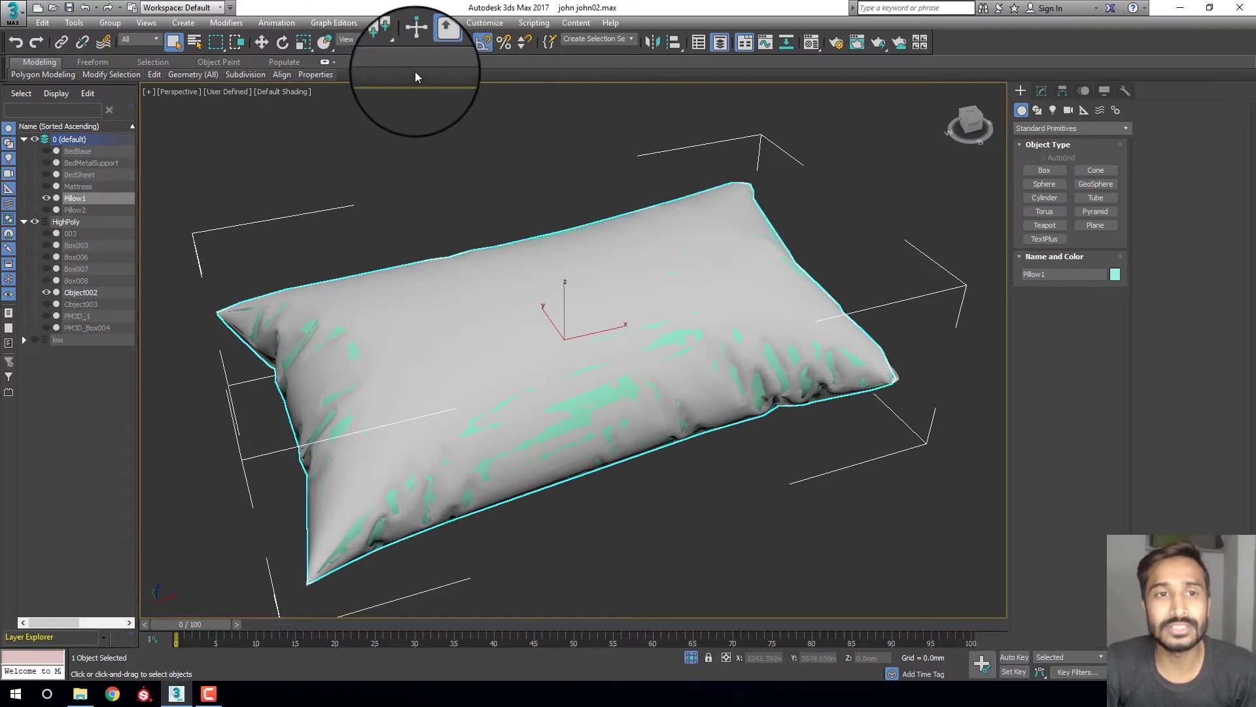
{"action": "left_click", "coordinate": [390, 23]}
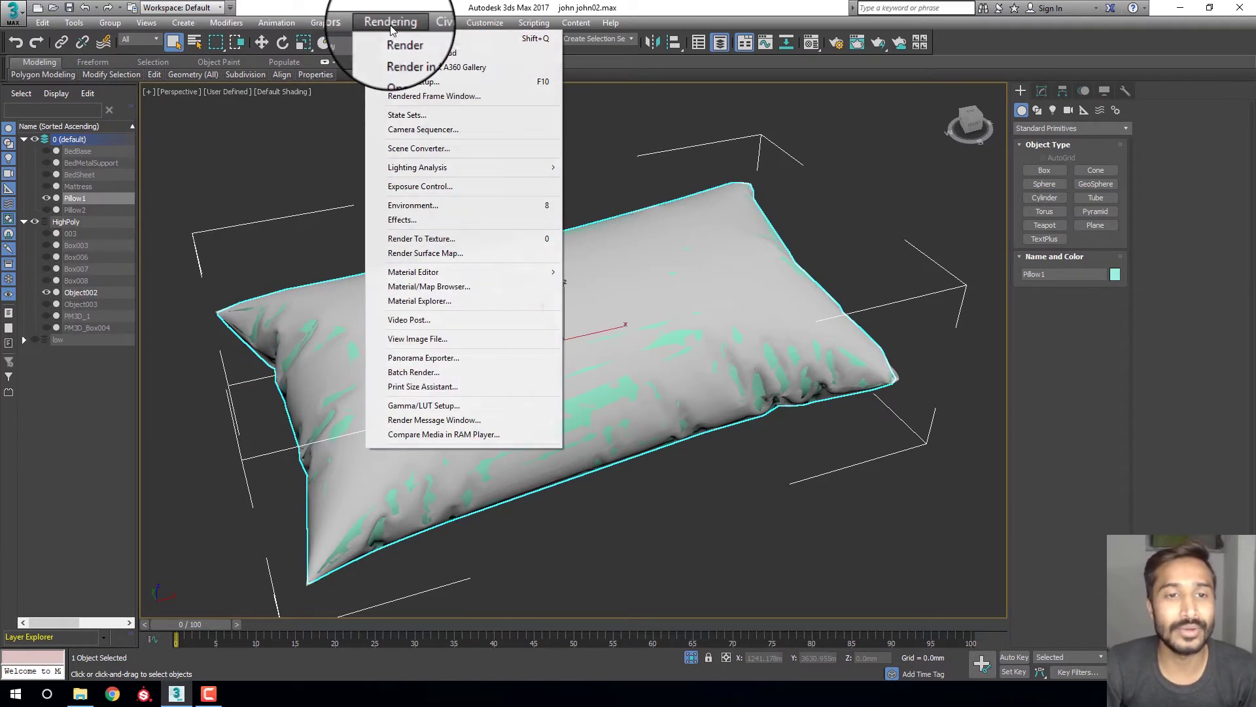
Enable projection mapping for Pillow1 with Object002 picked as the projection source.
{"action": "left_click", "coordinate": [440, 239]}
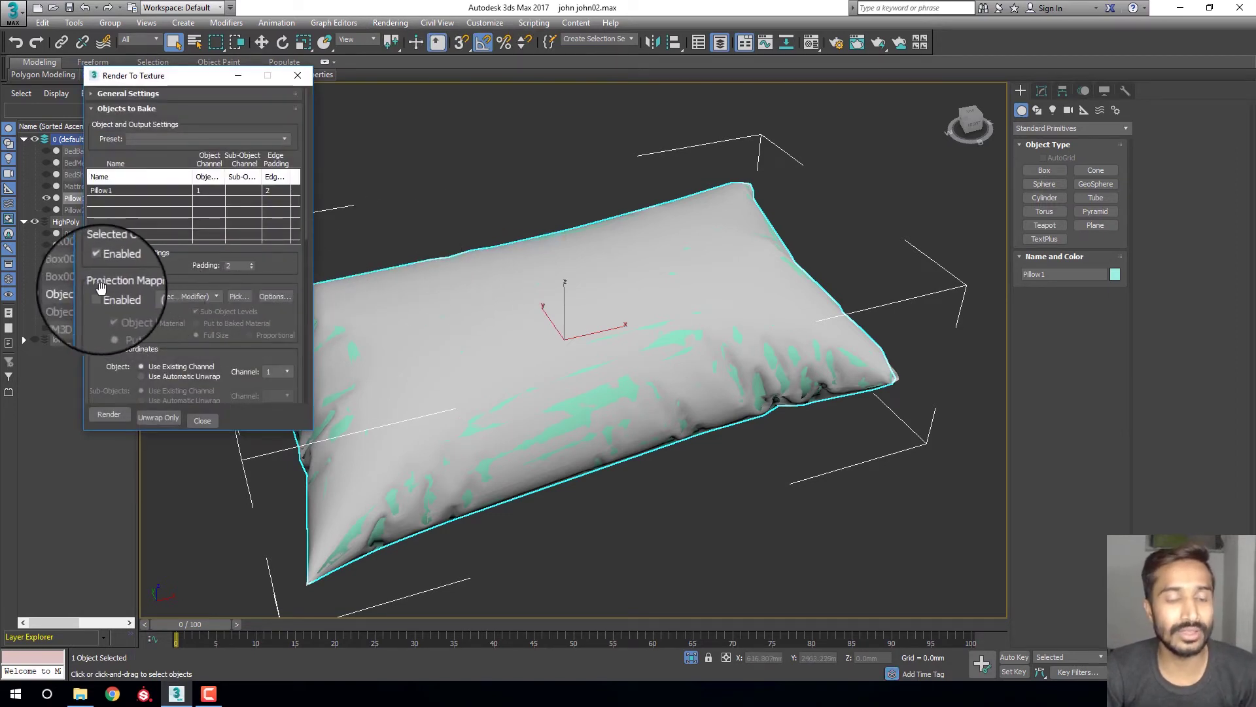
{"action": "left_click", "coordinate": [103, 295]}
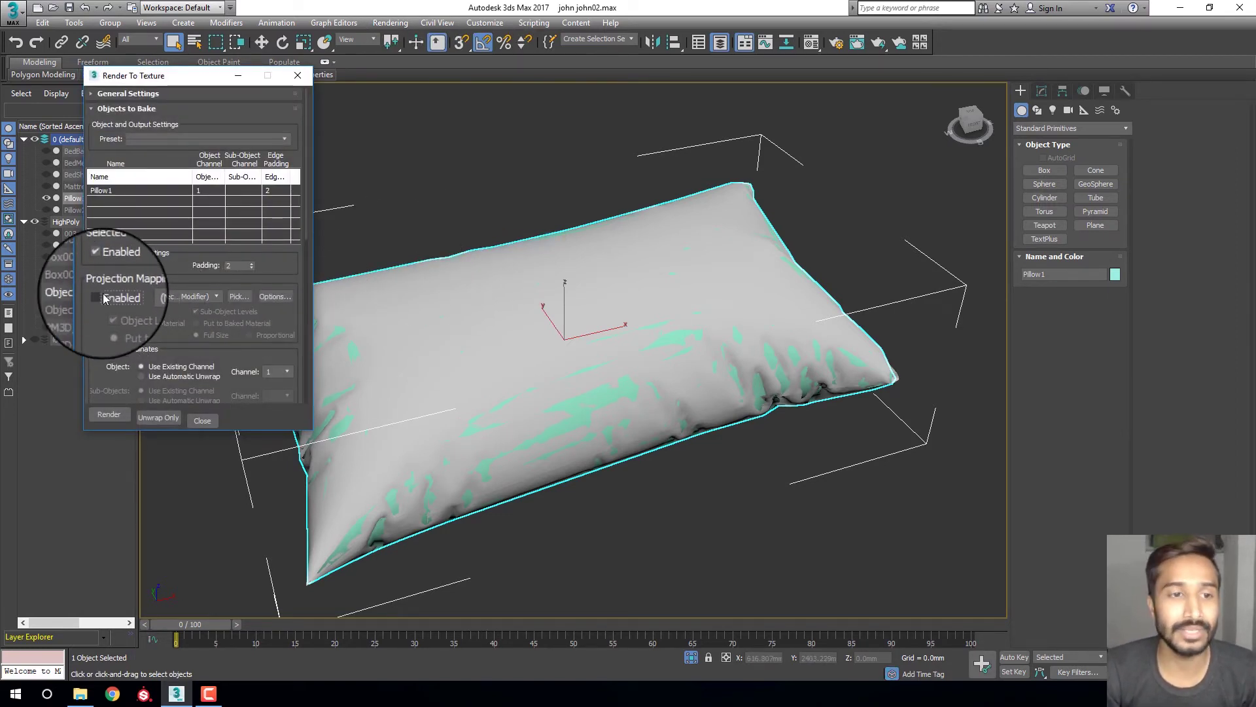
{"action": "left_click", "coordinate": [236, 296]}
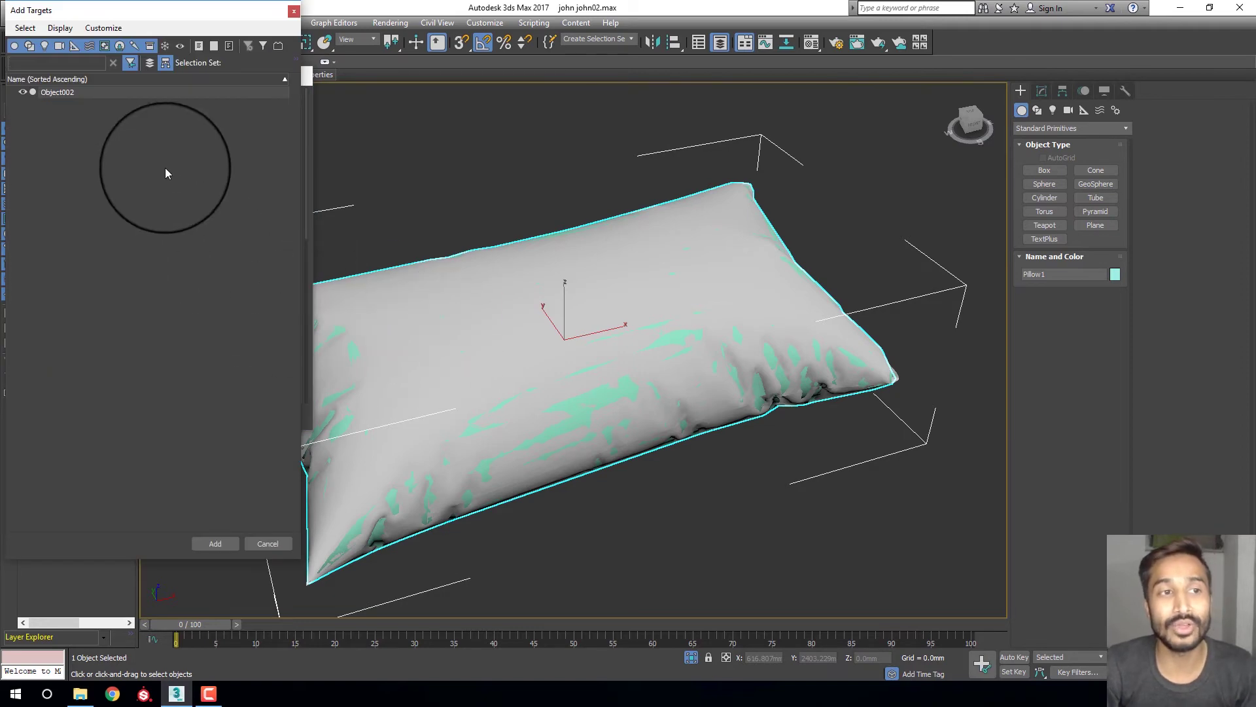
{"action": "left_click", "coordinate": [57, 91]}
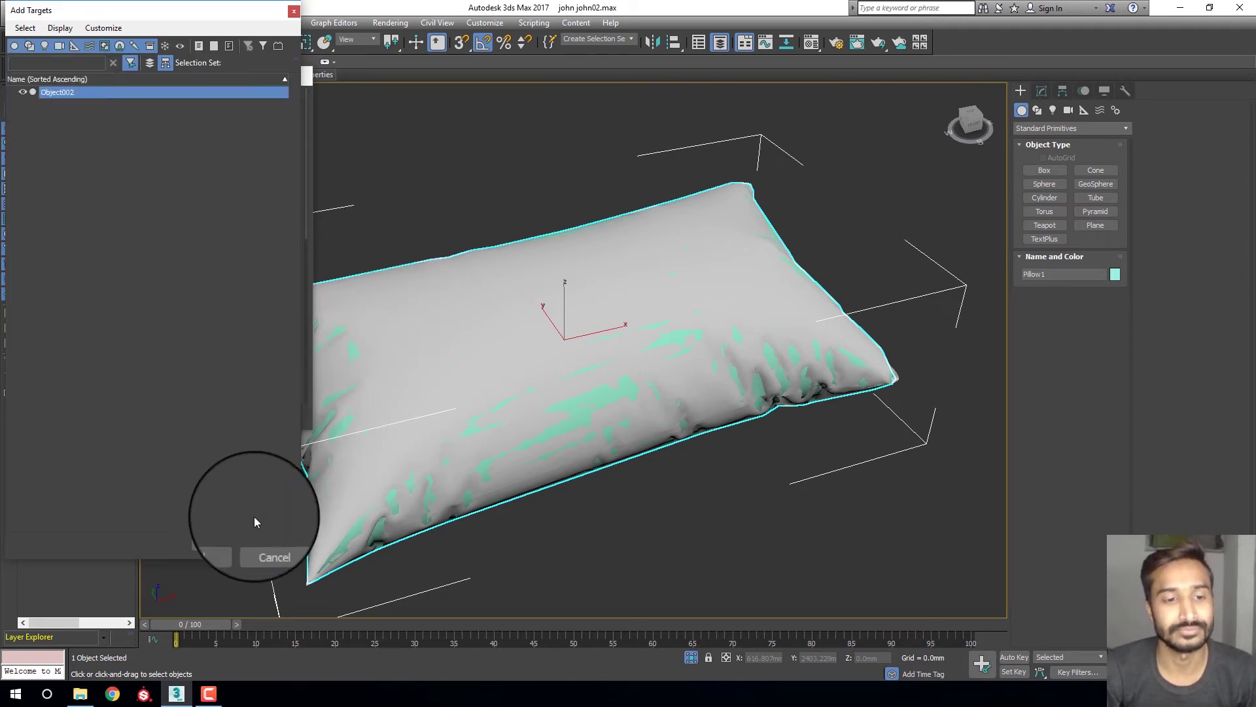
{"action": "left_click", "coordinate": [224, 542]}
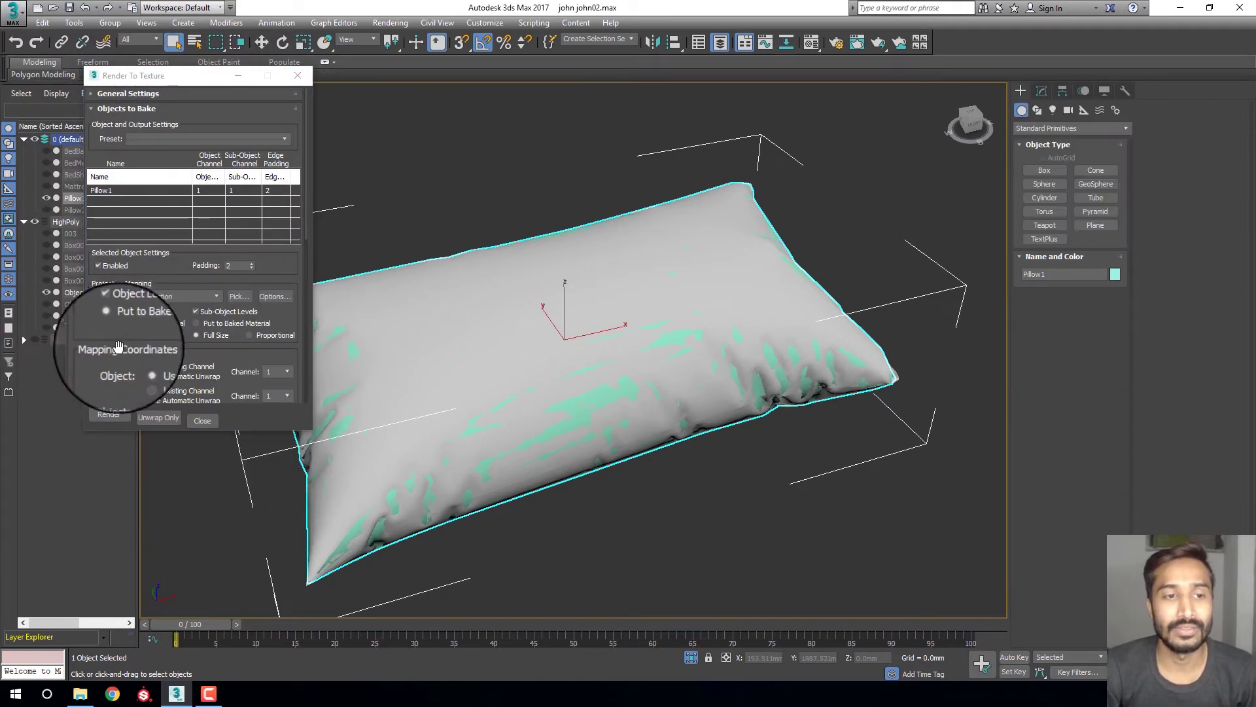
{"action": "scroll", "coordinate": [157, 270], "scroll_direction": "down", "scroll_amount": 3}
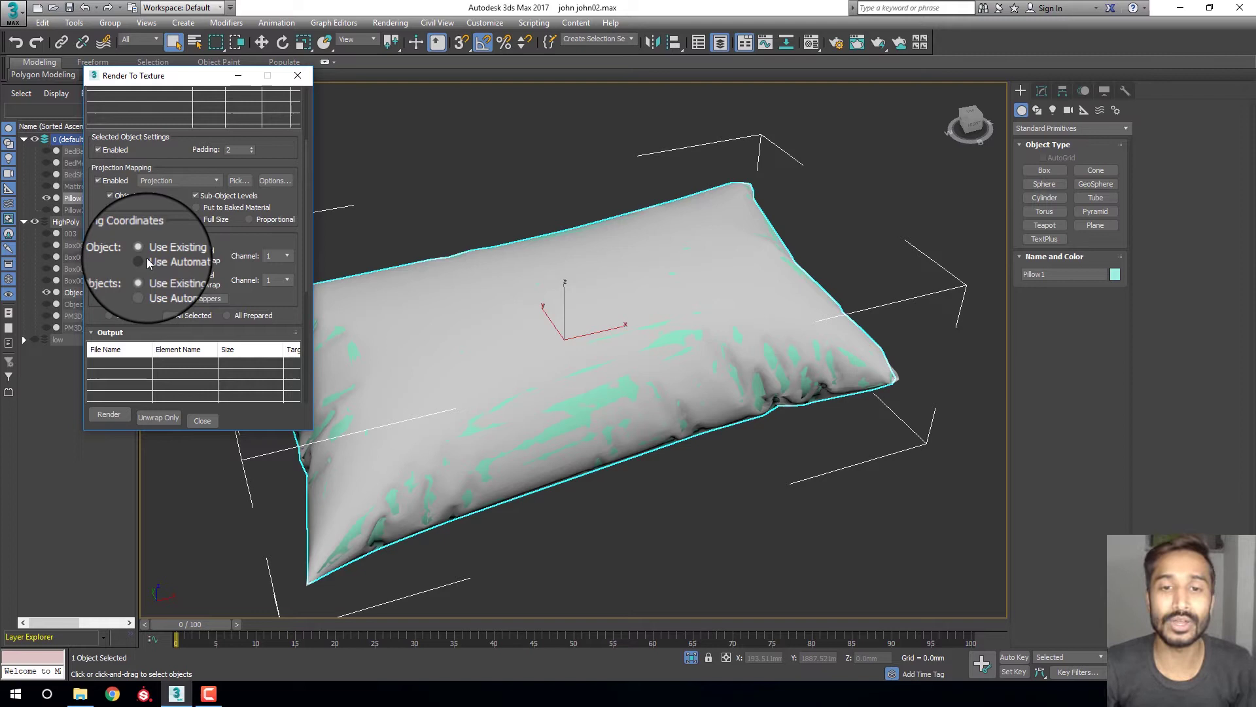
{"action": "middle_click_drag", "start_coordinate": [487, 212], "coordinate": [501, 228]}
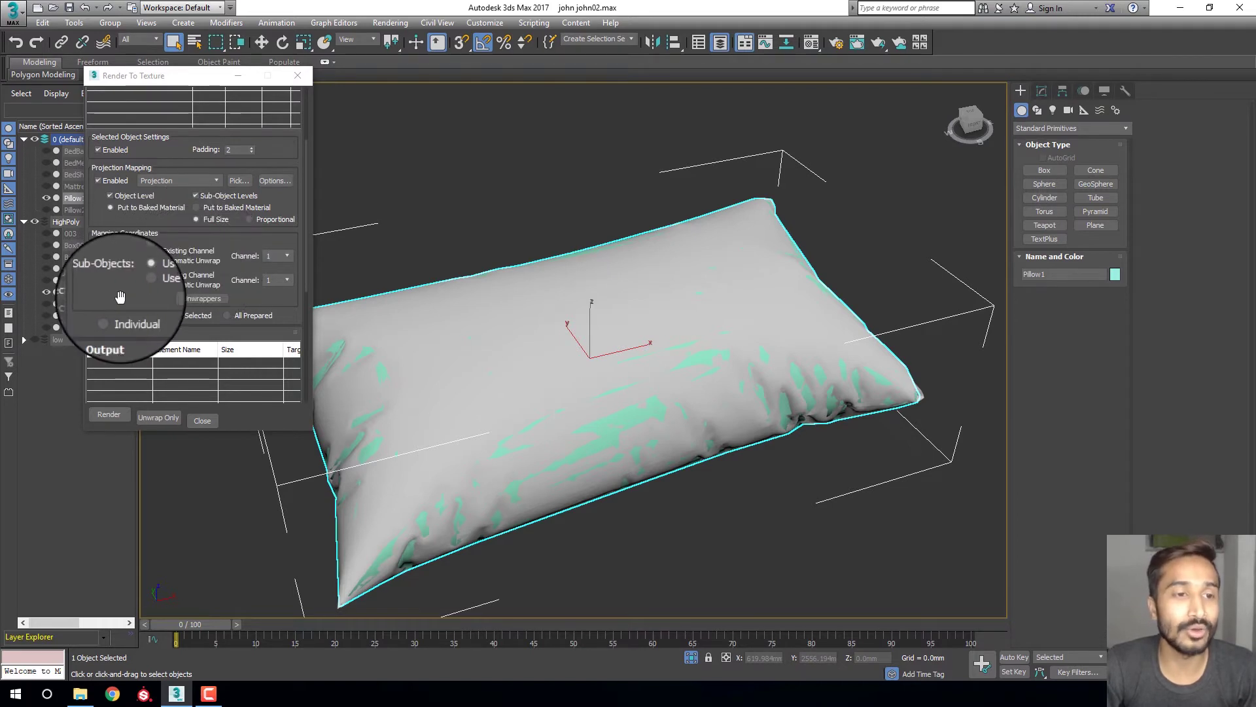
{"action": "scroll", "coordinate": [187, 260], "scroll_direction": "down", "scroll_amount": 2}
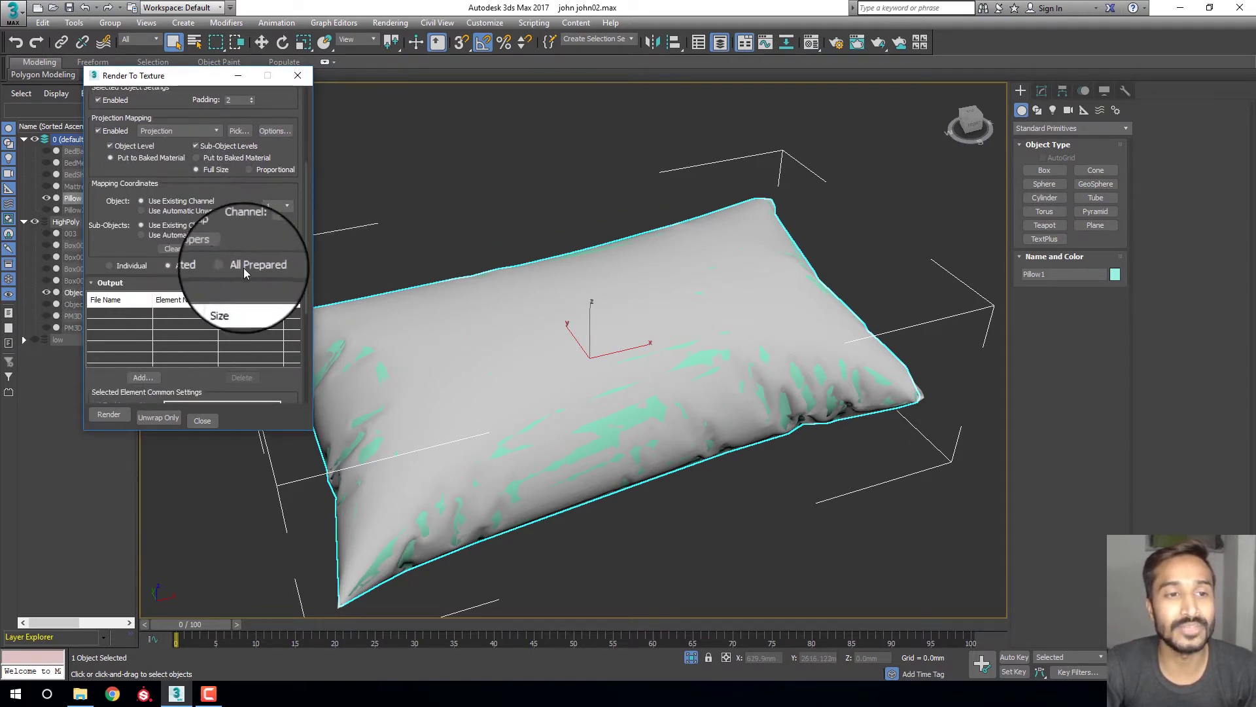
{"action": "scroll", "coordinate": [146, 235], "scroll_direction": "down", "scroll_amount": 3}
Add a NormalsMap element to Pillow1's bake output list.
{"action": "left_click", "coordinate": [147, 248]}
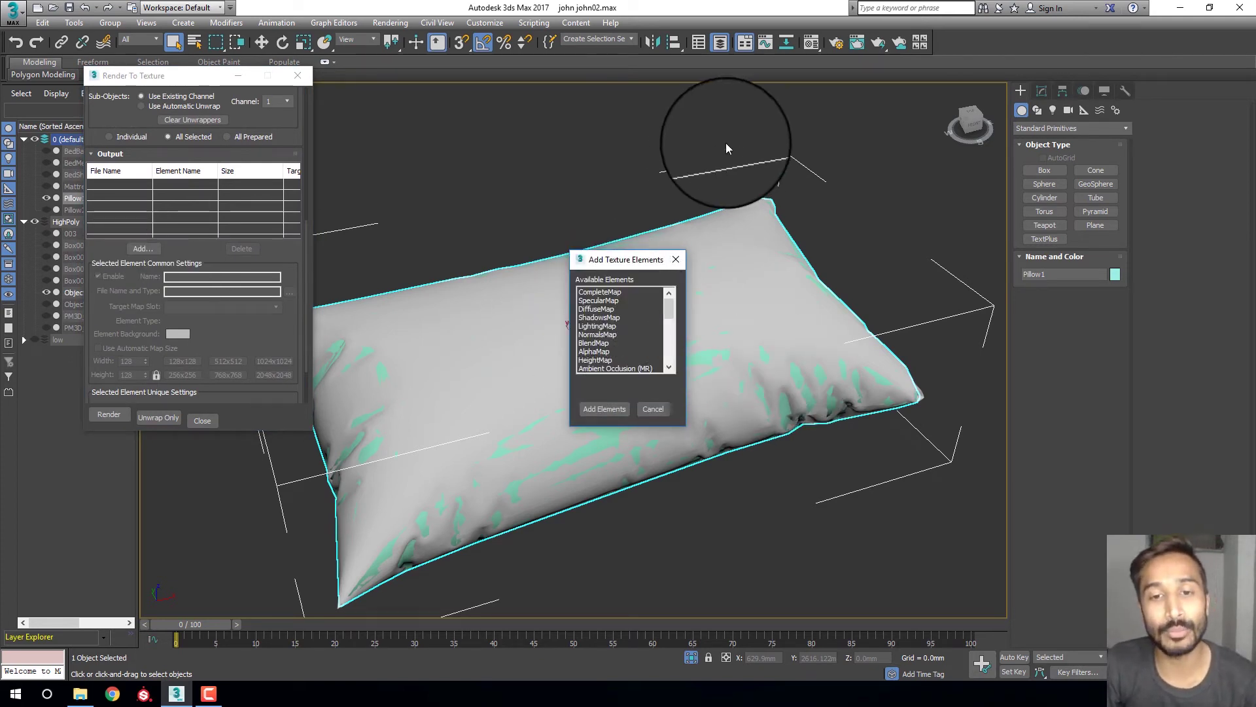
{"action": "scroll", "coordinate": [608, 344], "scroll_direction": "down", "scroll_amount": 2}
{"action": "left_click", "coordinate": [611, 333]}
{"action": "double_click", "coordinate": [611, 334]}
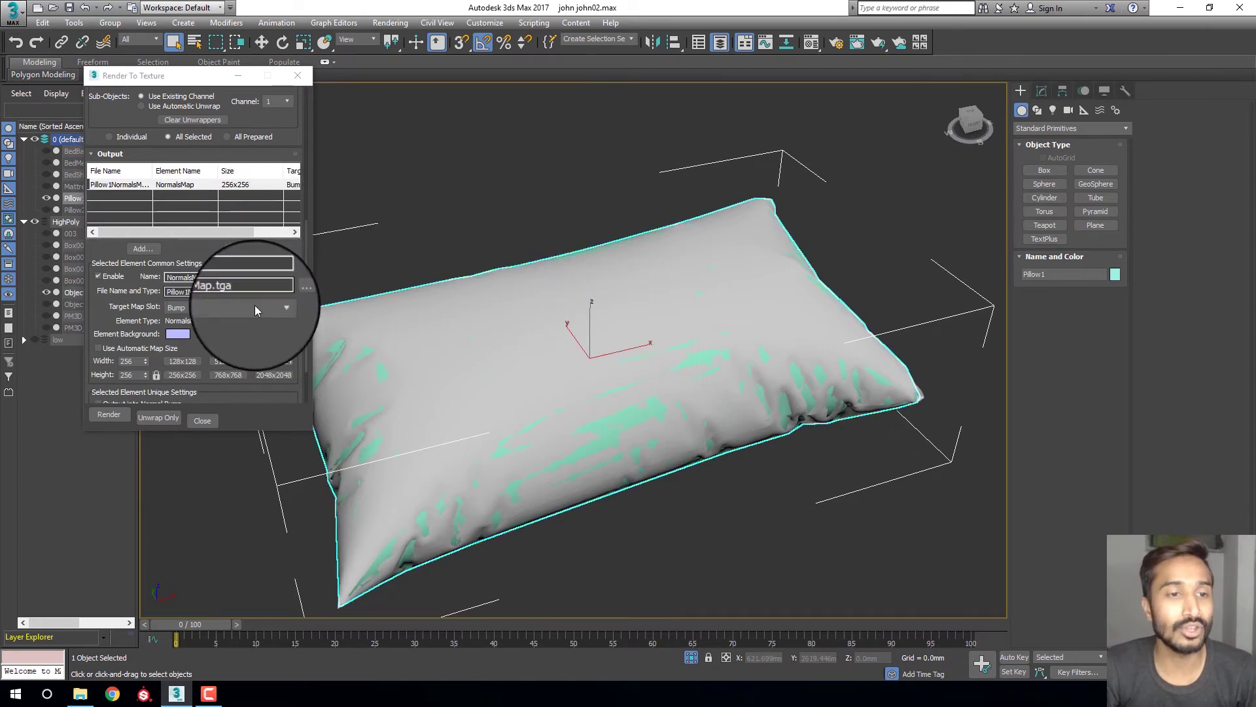
Save the NormalsMap output as a JPEG in Pictures, accepting the default quality.
{"action": "left_click", "coordinate": [289, 293]}
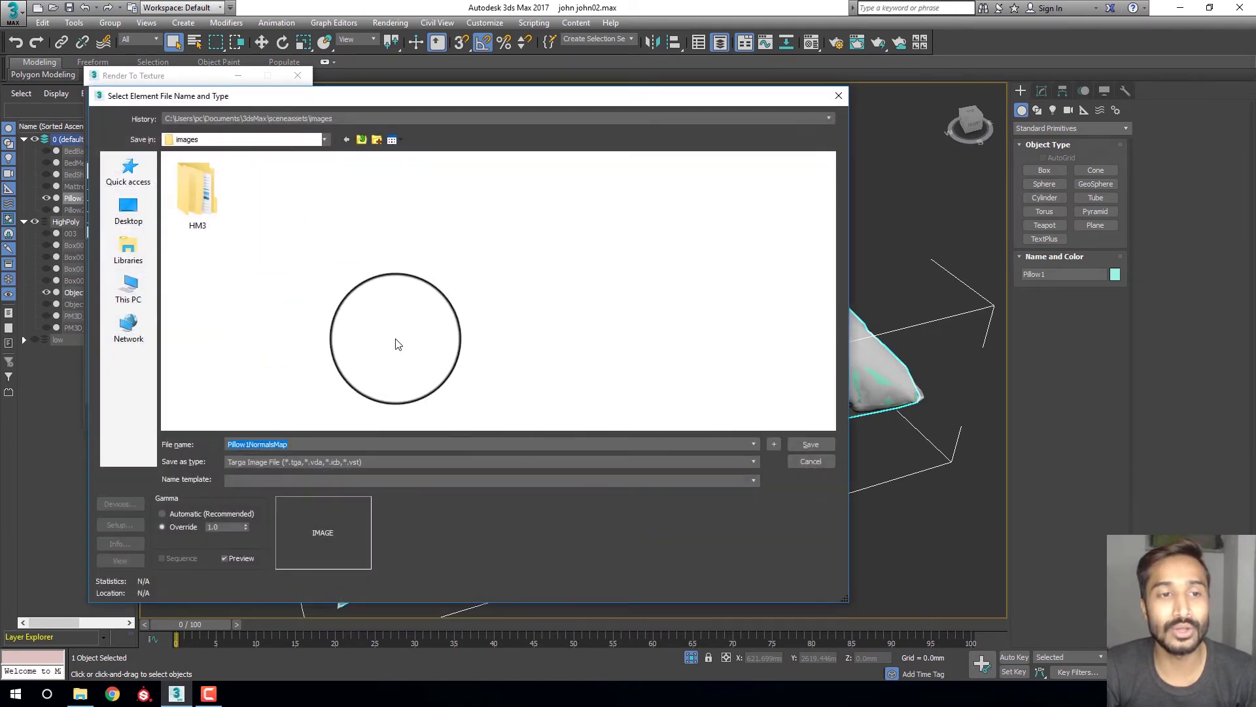
{"action": "left_click", "coordinate": [128, 252]}
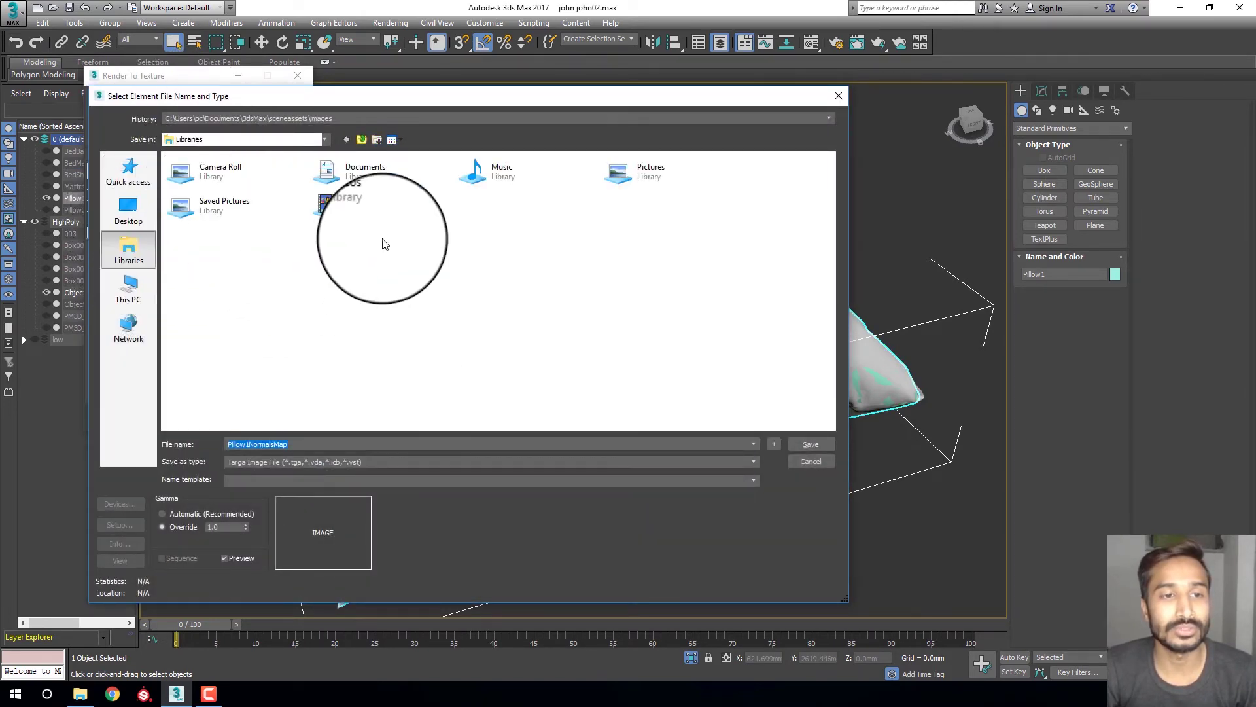
{"action": "double_click", "coordinate": [673, 176]}
{"action": "double_click", "coordinate": [312, 442]}
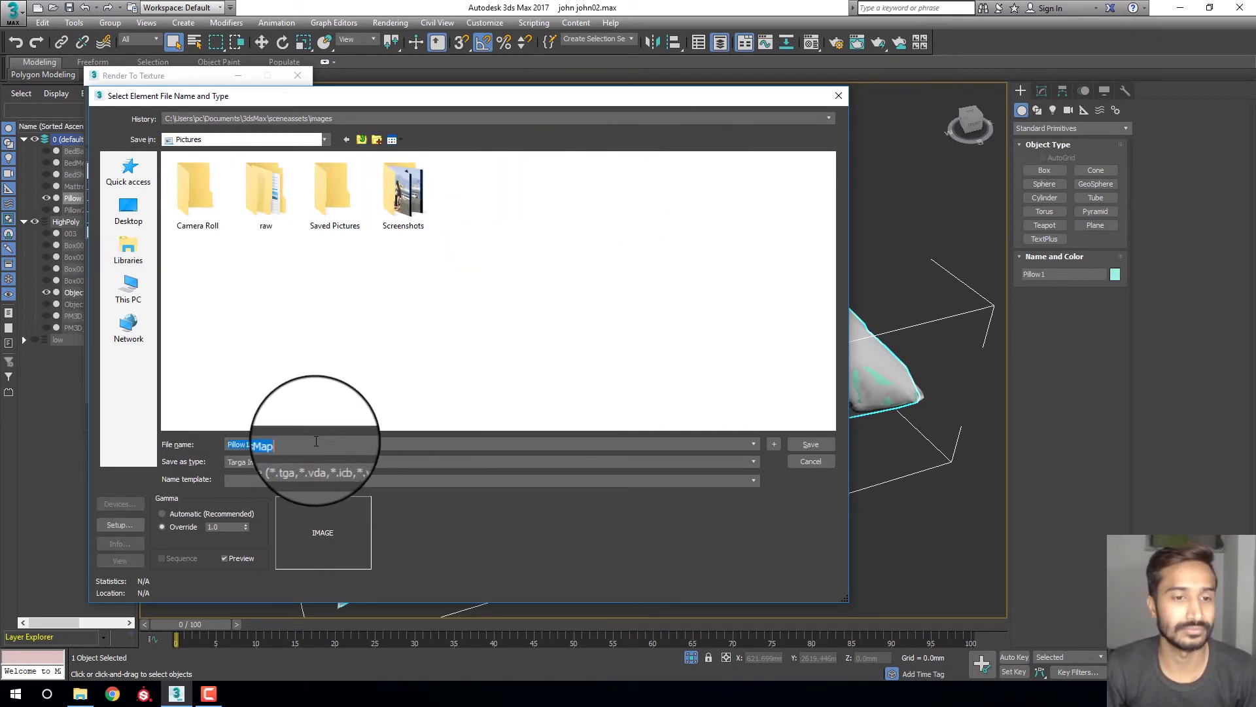
{"action": "left_click", "coordinate": [303, 441]}
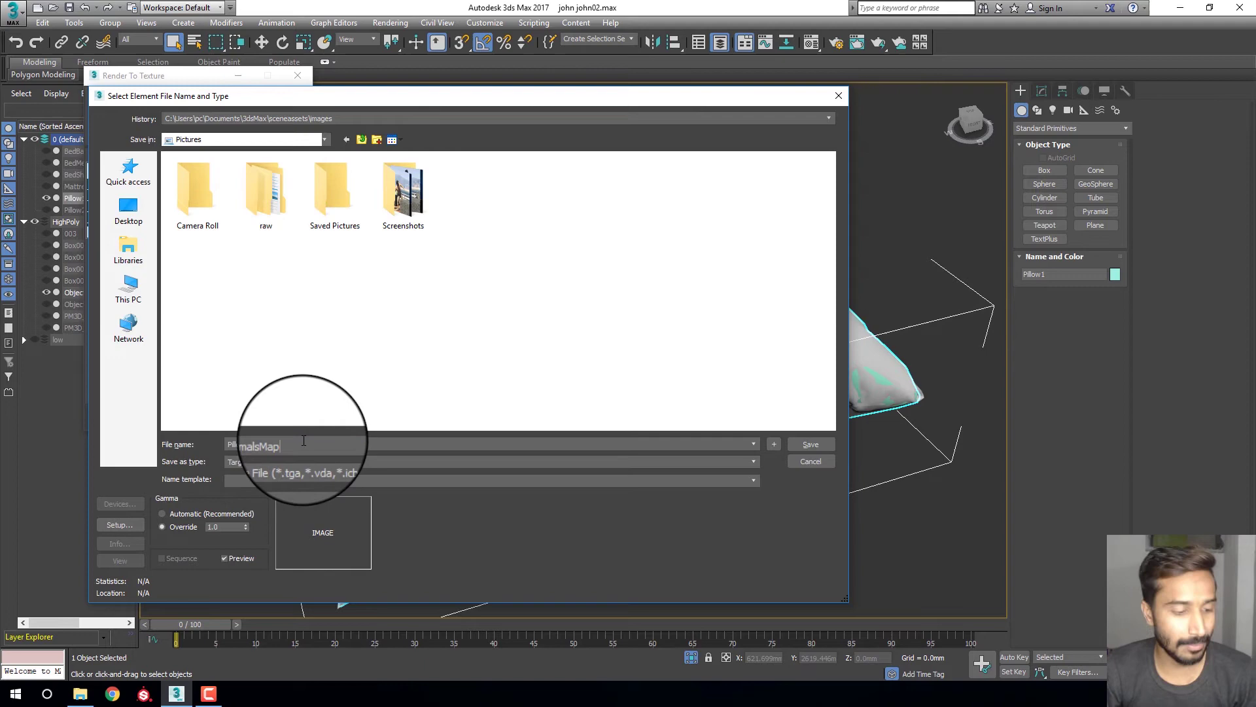
{"action": "key", "text": "Return"}
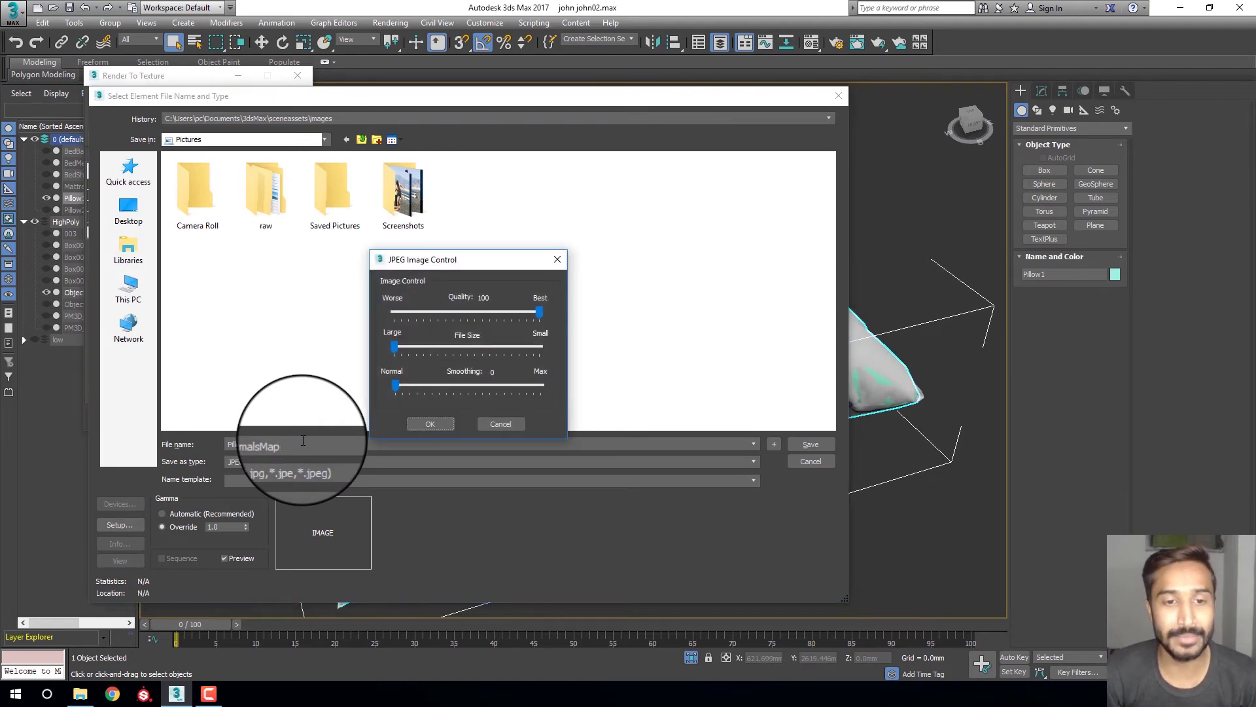
{"action": "key", "text": "Return"}
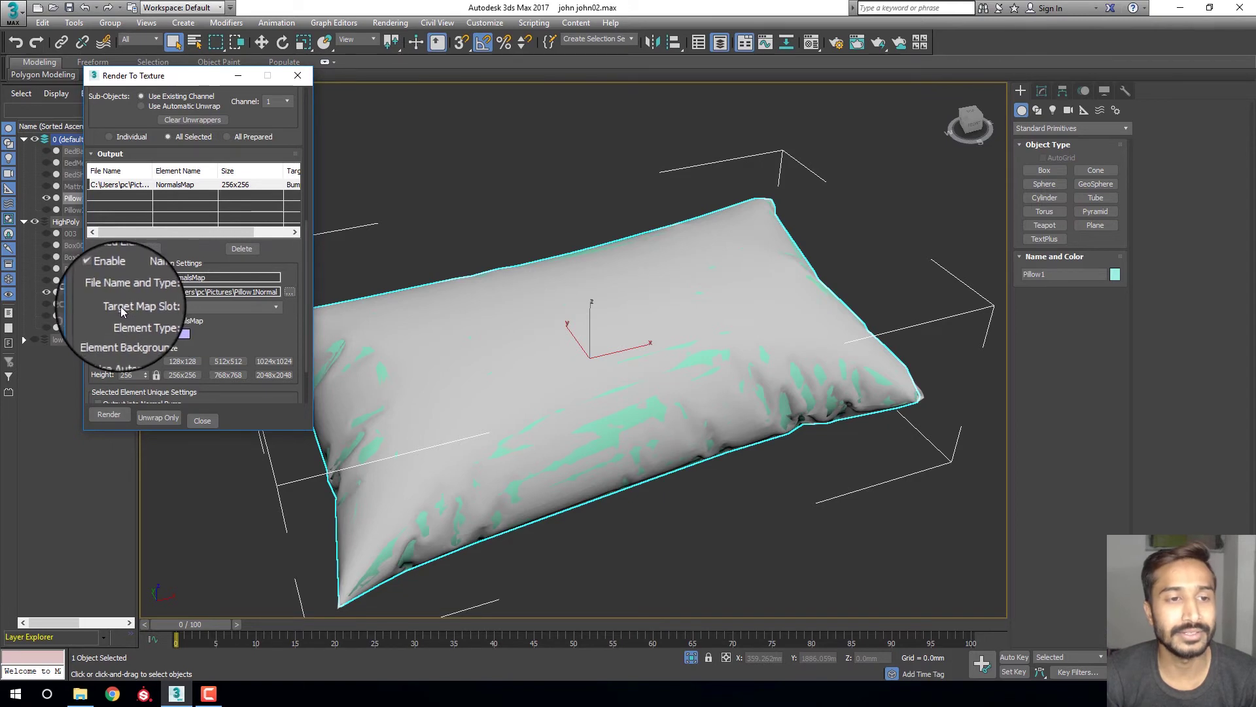
{"action": "scroll", "coordinate": [236, 294], "scroll_direction": "down", "scroll_amount": 3}
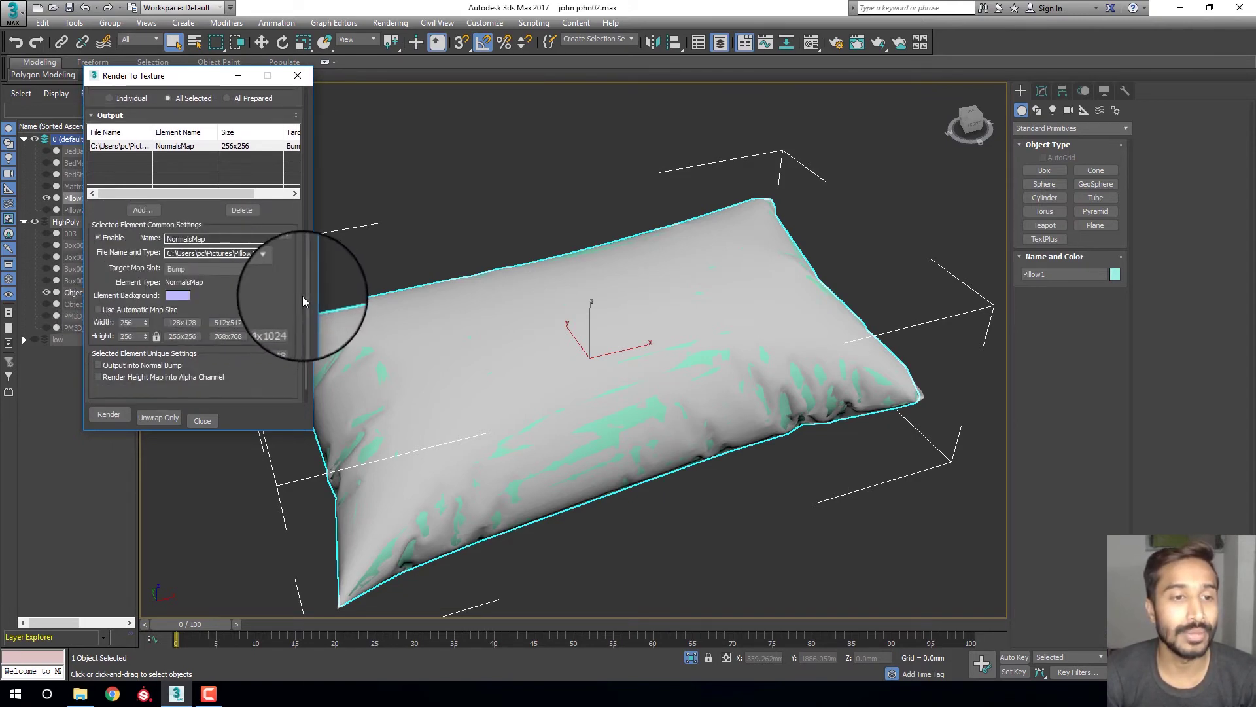
Set the bake size to 2048×2048, switch the renderer to Scanline, and render the NormalsMap.
{"action": "double_click", "coordinate": [126, 292]}
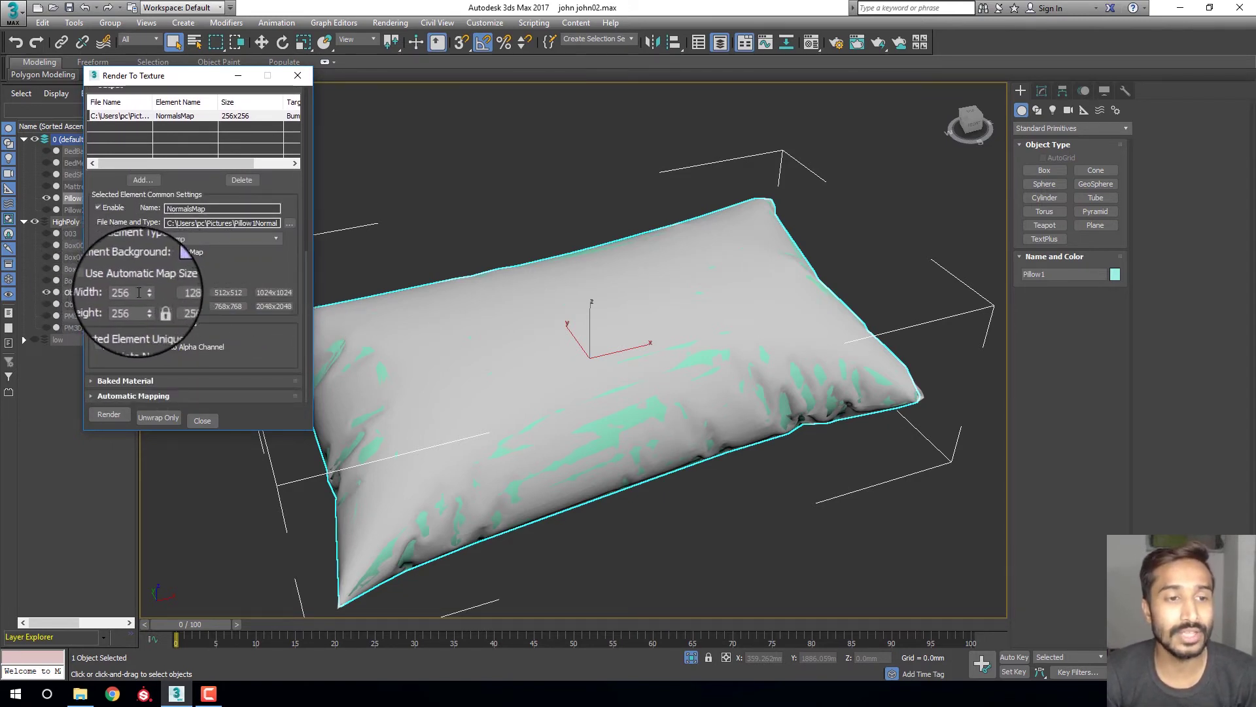
{"action": "left_click", "coordinate": [264, 305]}
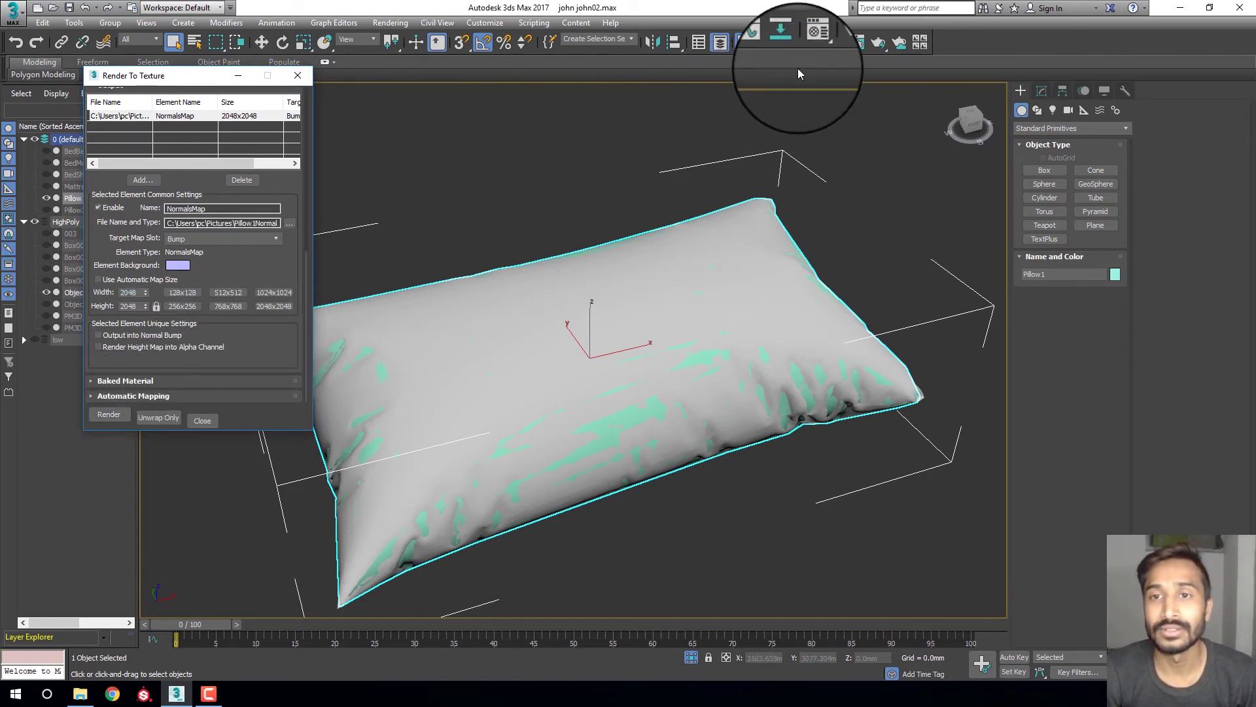
{"action": "left_click", "coordinate": [835, 43]}
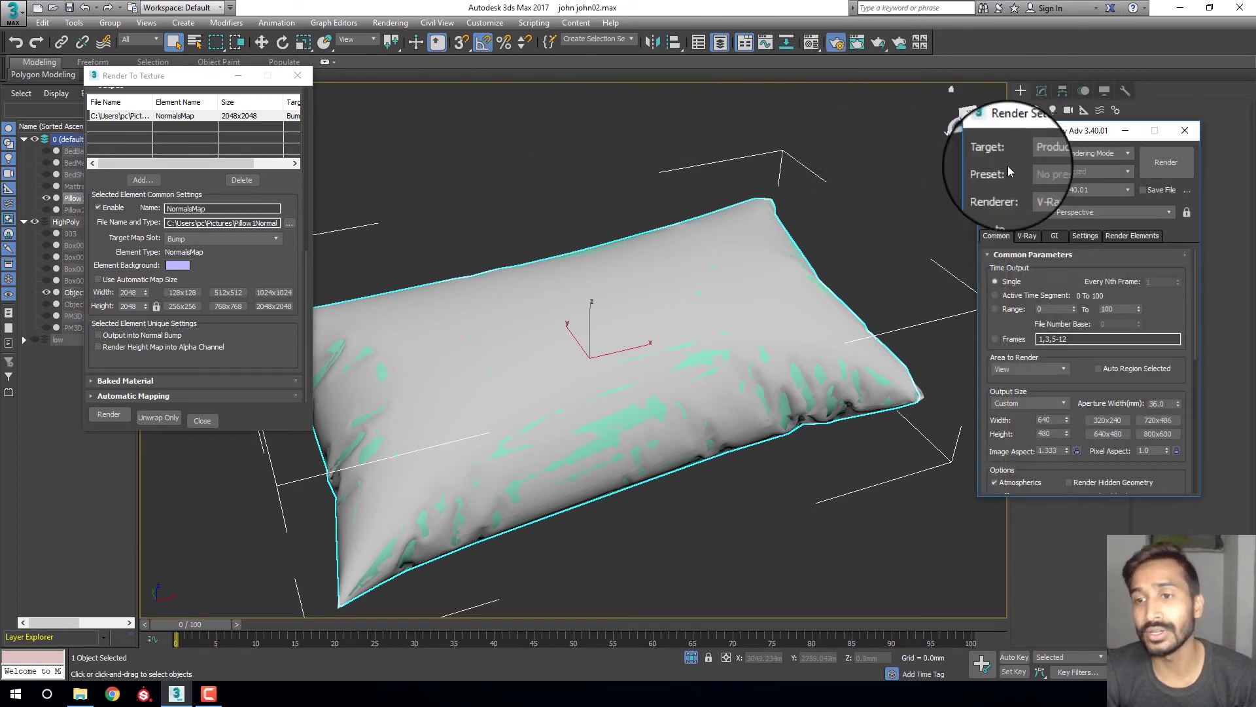
{"action": "left_click_drag", "start_coordinate": [1087, 138], "coordinate": [876, 102]}
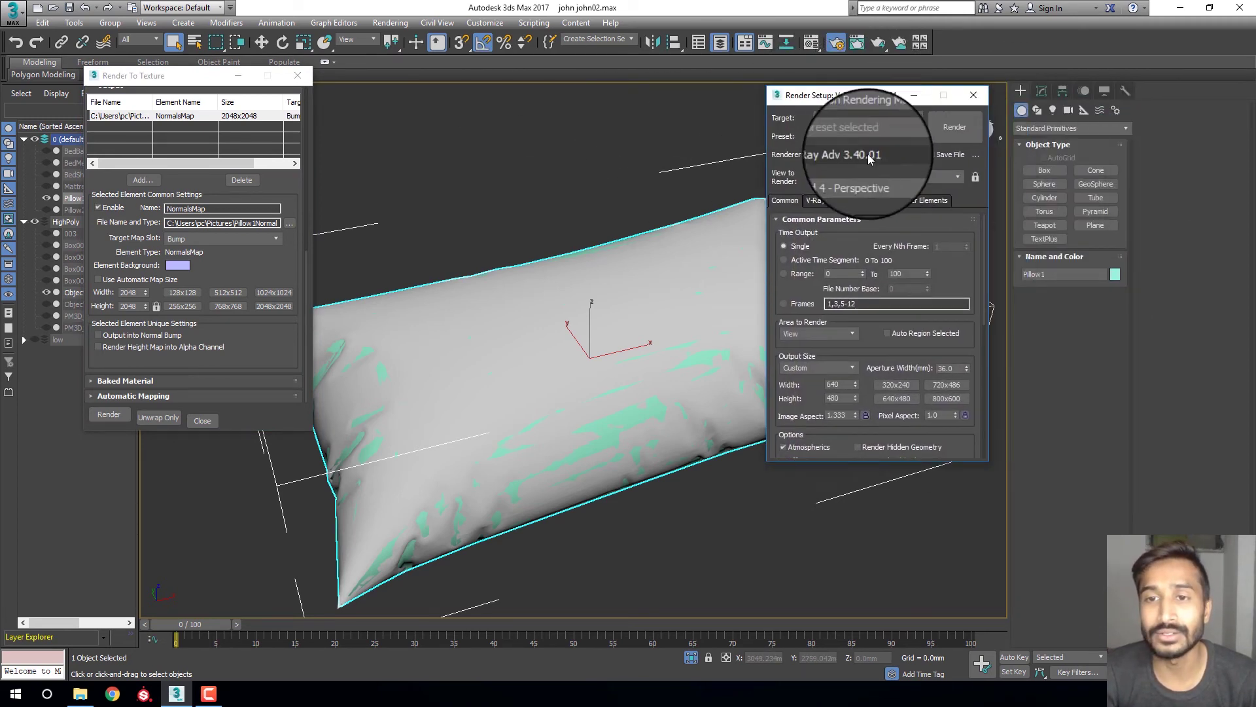
{"action": "left_click", "coordinate": [863, 155]}
{"action": "left_click", "coordinate": [838, 192]}
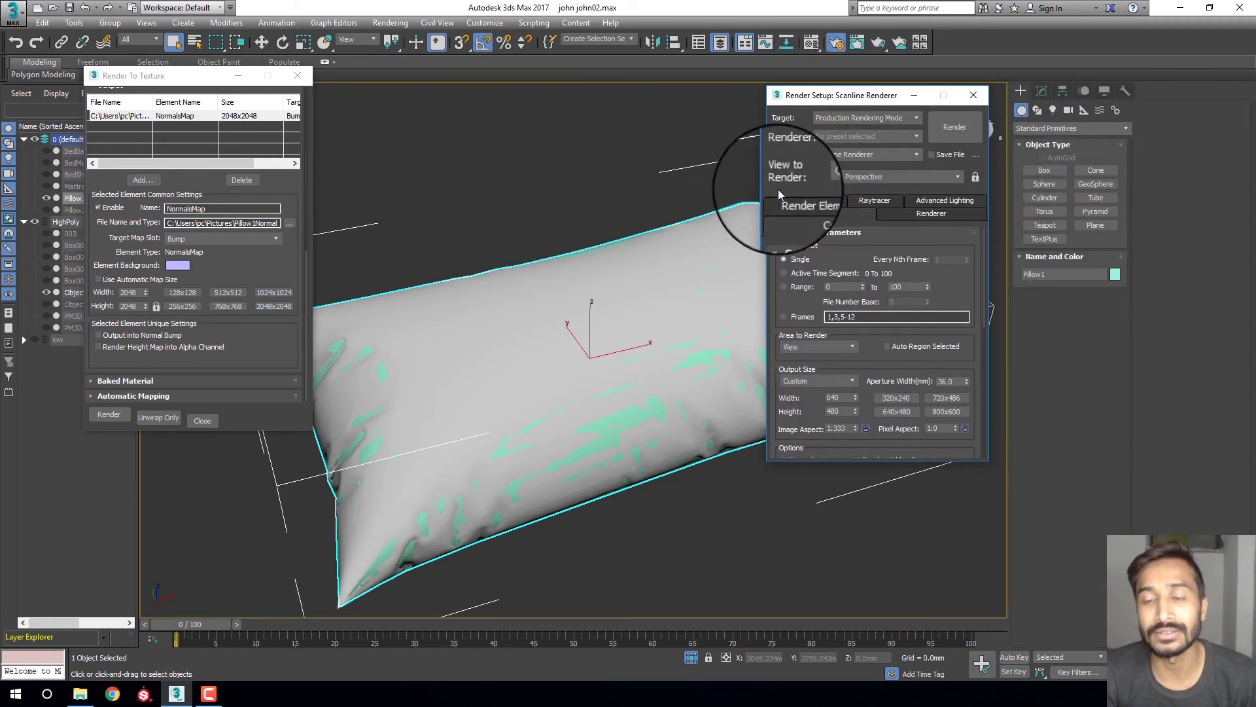
{"action": "left_click", "coordinate": [973, 95]}
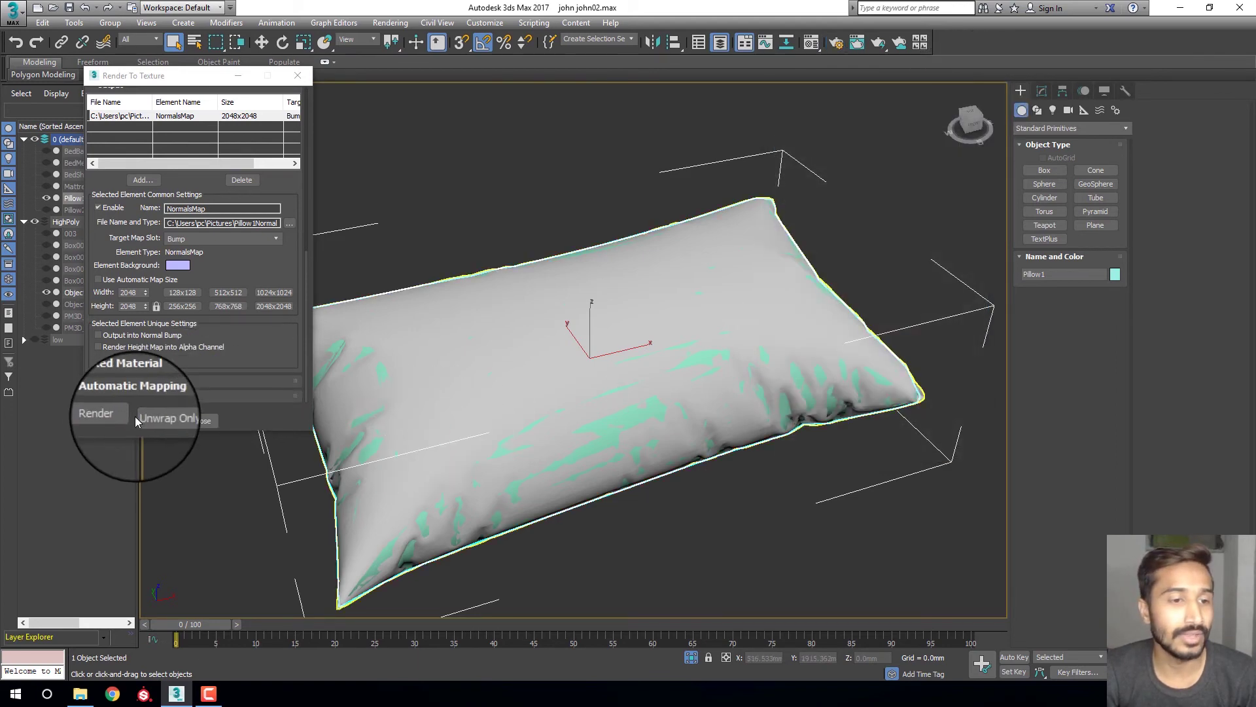
{"action": "left_click", "coordinate": [109, 415]}
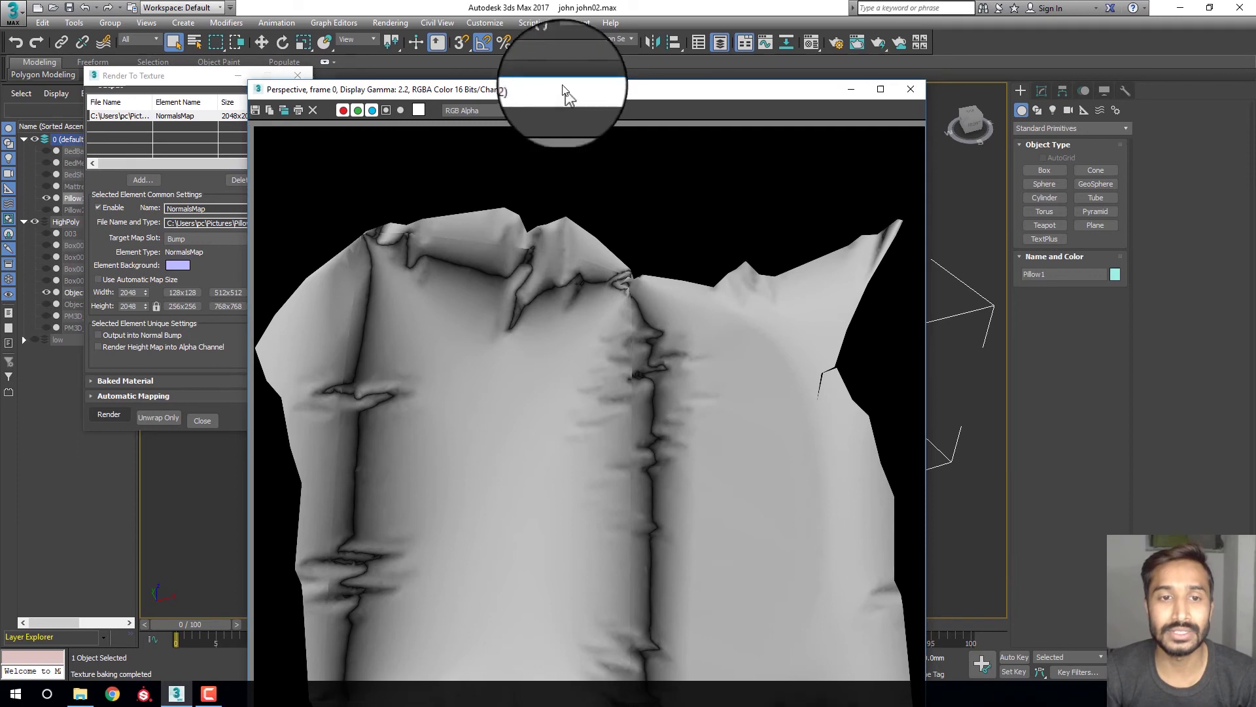
{"action": "left_click_drag", "start_coordinate": [561, 92], "coordinate": [546, 35]}
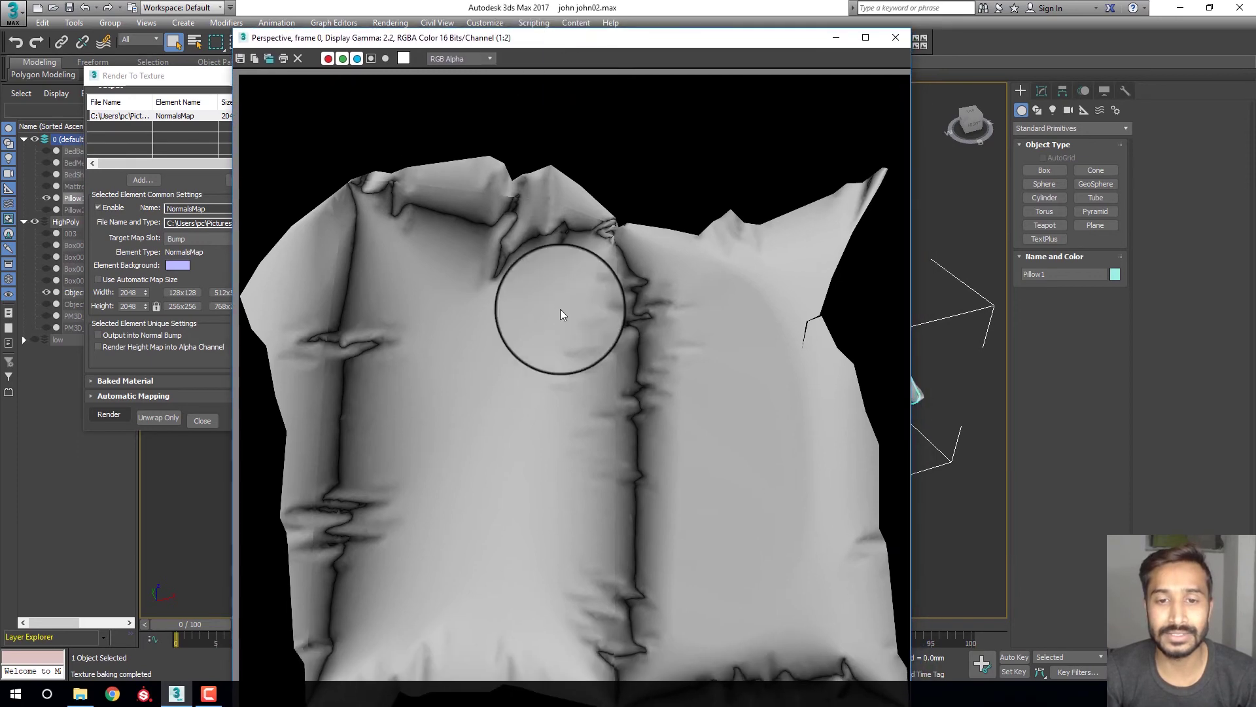
Open Pillow1NormalsMap.jpg from Pictures in Photos and pan to its bottom edge.
{"action": "left_click", "coordinate": [71, 693]}
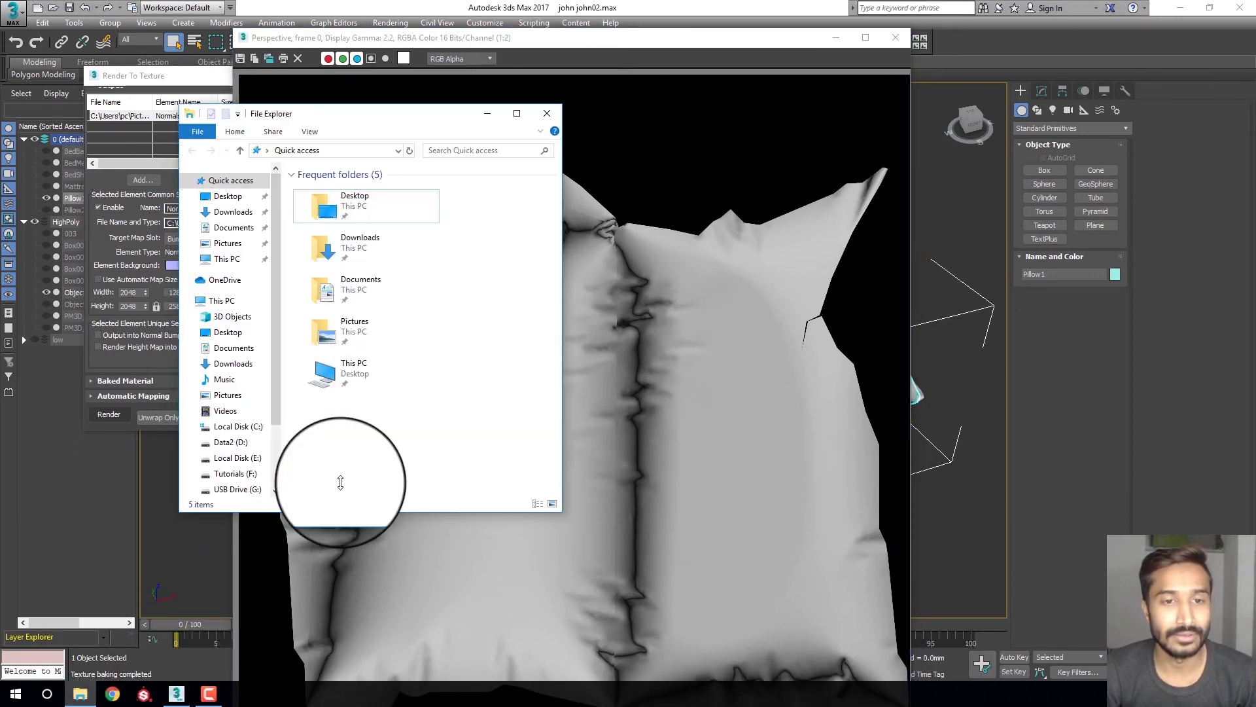
{"action": "double_click", "coordinate": [354, 338]}
{"action": "left_click", "coordinate": [411, 280]}
{"action": "double_click", "coordinate": [410, 280]}
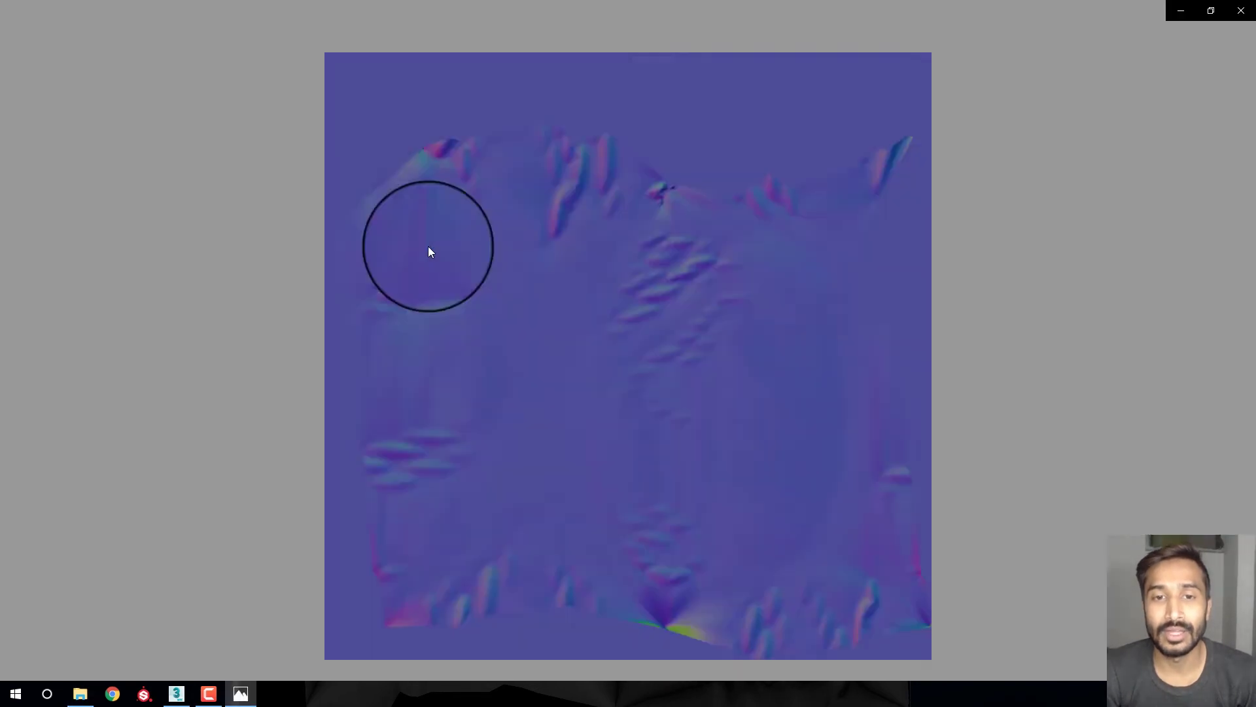
{"action": "scroll", "coordinate": [681, 307], "scroll_direction": "up", "scroll_amount": 2}
{"action": "mouse_move", "coordinate": [681, 256]}
{"action": "left_mouse_down"}
{"action": "mouse_move", "coordinate": [729, 266]}
{"action": "mouse_move", "coordinate": [418, 432]}
{"action": "mouse_move", "coordinate": [474, 216]}
{"action": "mouse_move", "coordinate": [836, 488]}
{"action": "mouse_move", "coordinate": [505, 415]}
{"action": "mouse_move", "coordinate": [698, 261]}
{"action": "mouse_move", "coordinate": [693, 364]}
{"action": "left_mouse_up"}
{"action": "scroll", "coordinate": [692, 366], "scroll_direction": "down", "scroll_amount": 3}
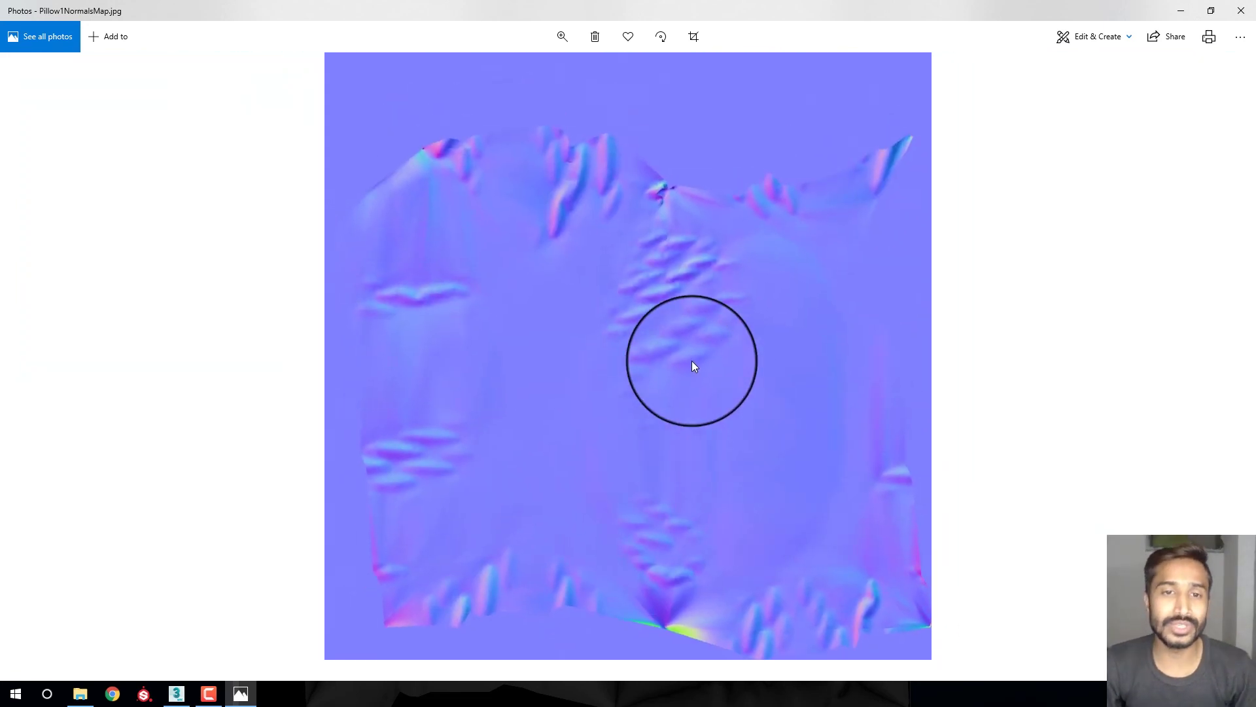